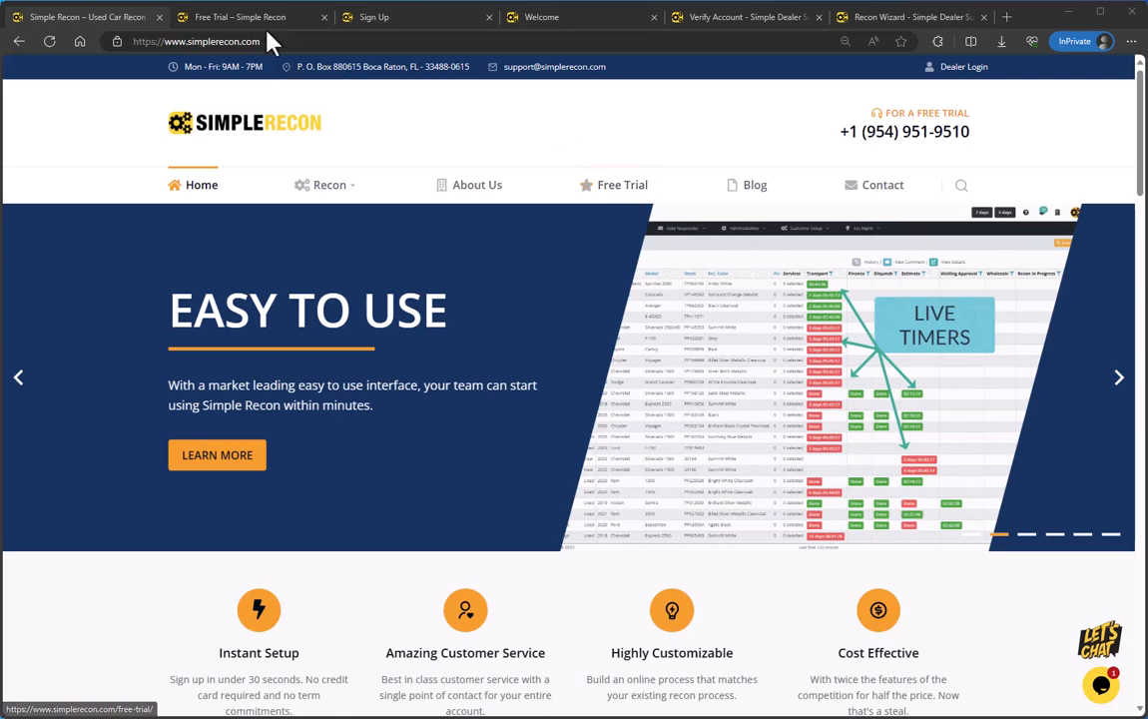
Review the free trial sign-up form, the sign-up confirmation, the secure login and the account verification pages.
{"action": "left_click", "coordinate": [243, 19]}
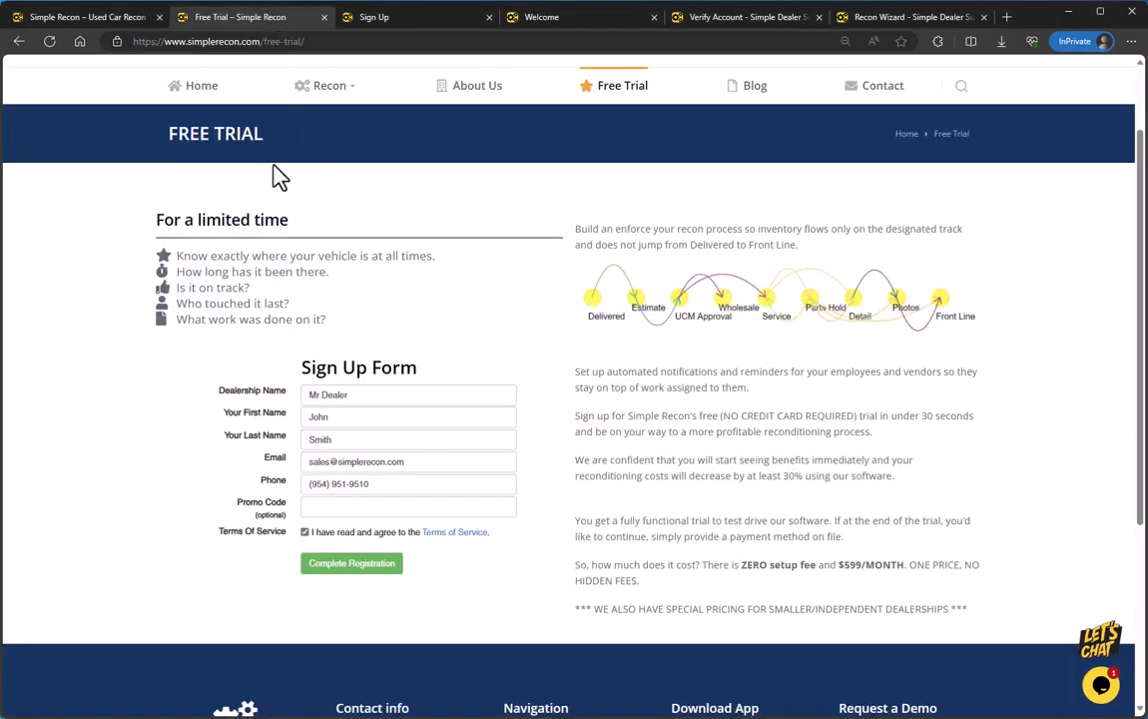
{"action": "scroll", "coordinate": [274, 174], "scroll_direction": "up", "scroll_amount": 2}
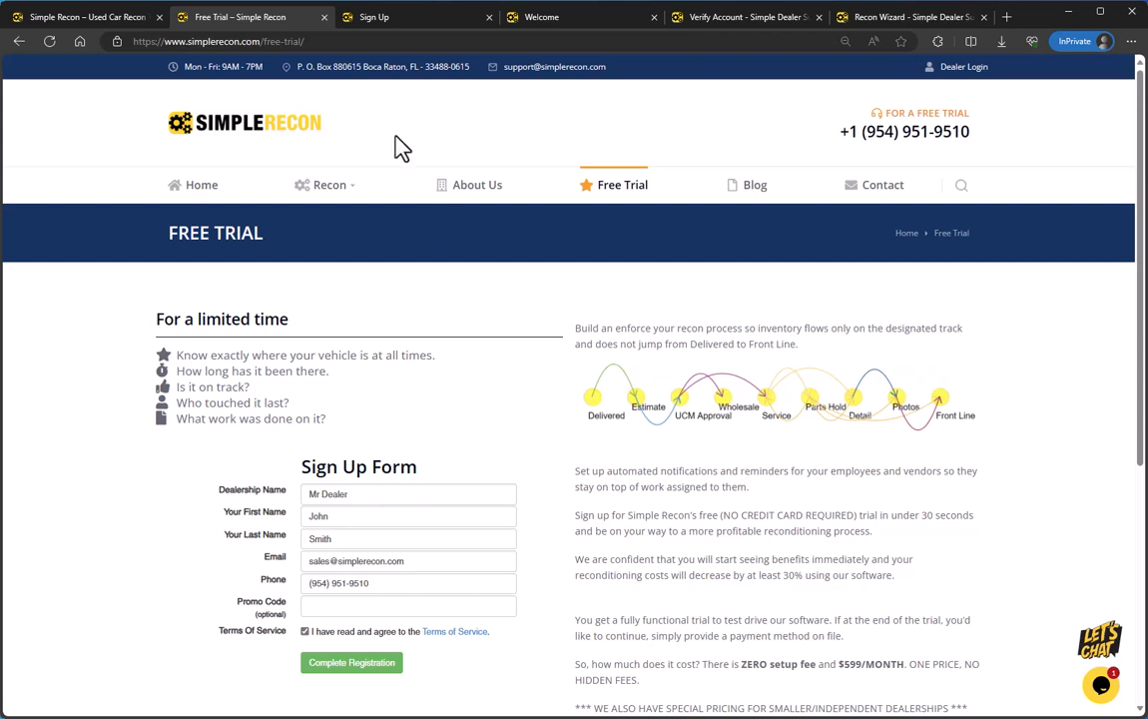
{"action": "left_click", "coordinate": [389, 17]}
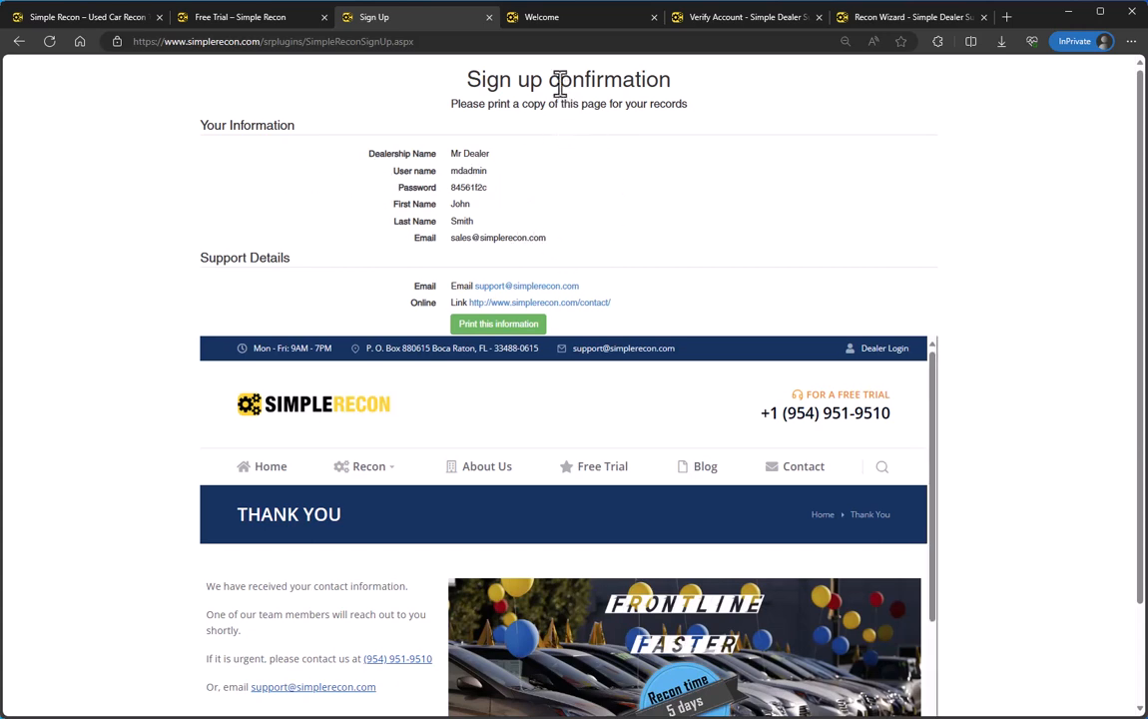
{"action": "left_click", "coordinate": [542, 21]}
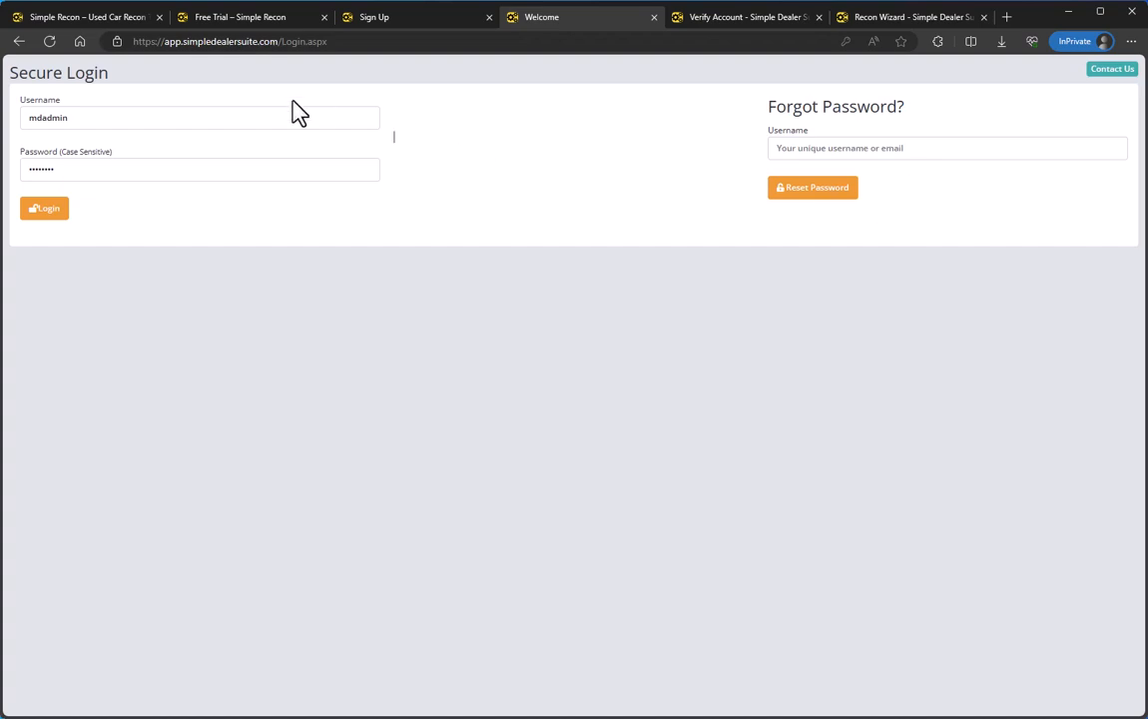
{"action": "left_click", "coordinate": [699, 24]}
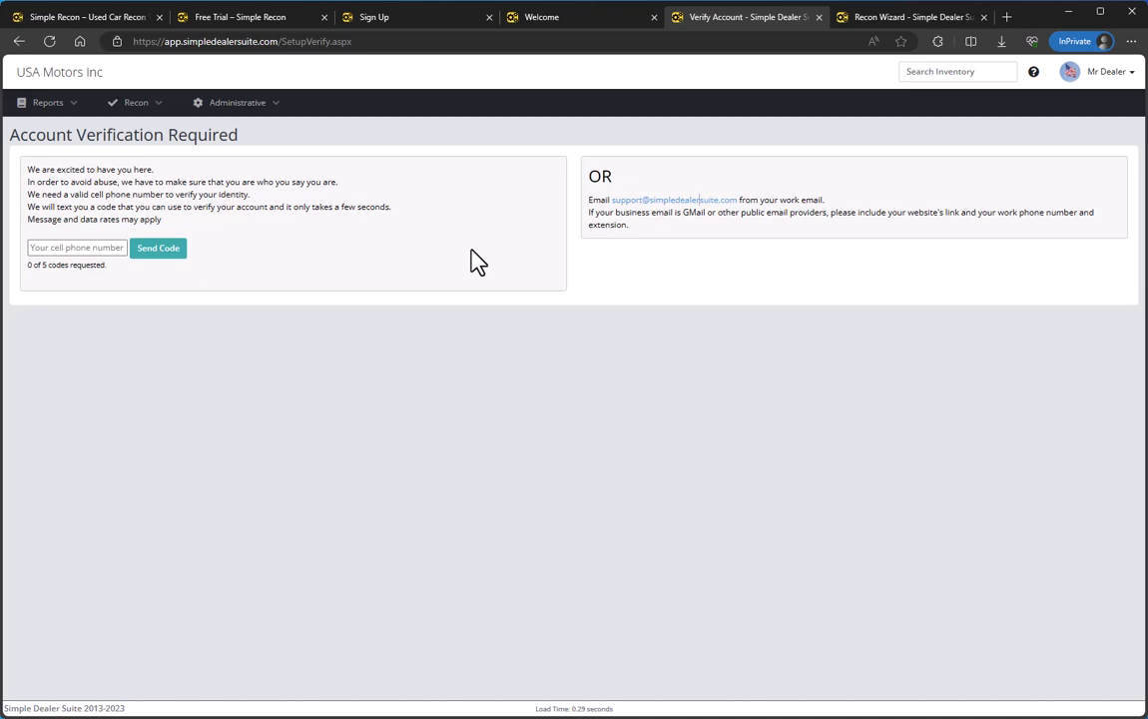
Open the Recon Workflow page and view the vehicle lists of the Estimate and Delivered steps.
{"action": "left_click", "coordinate": [866, 20]}
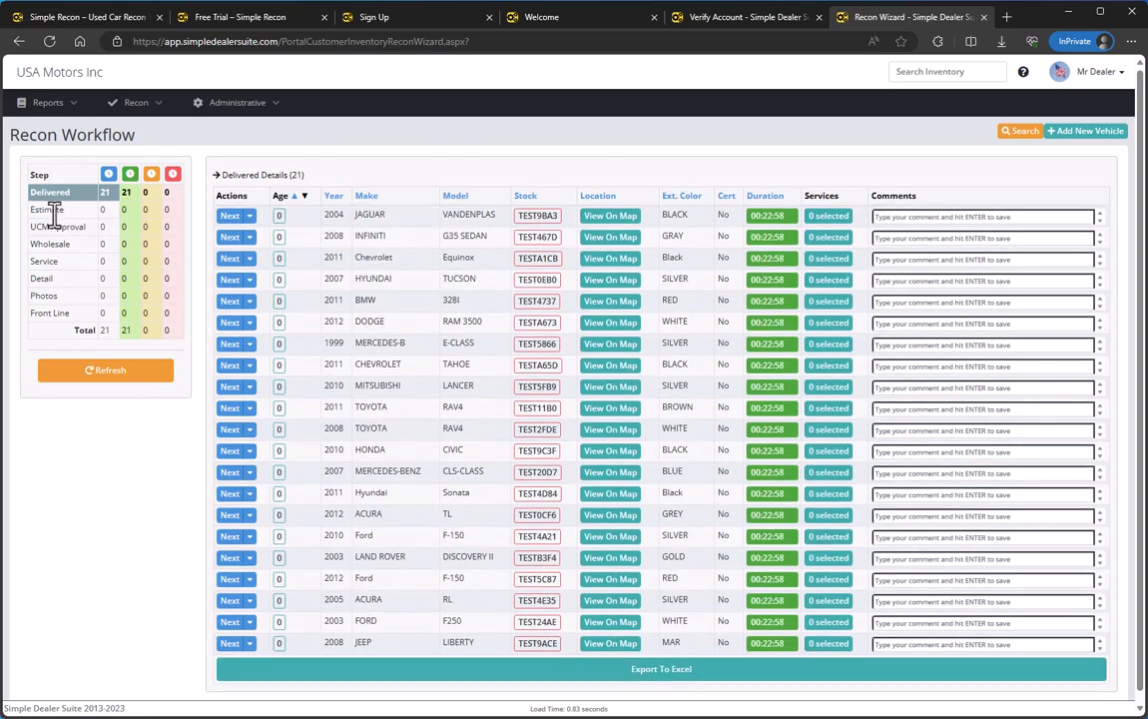
{"action": "left_click", "coordinate": [47, 209]}
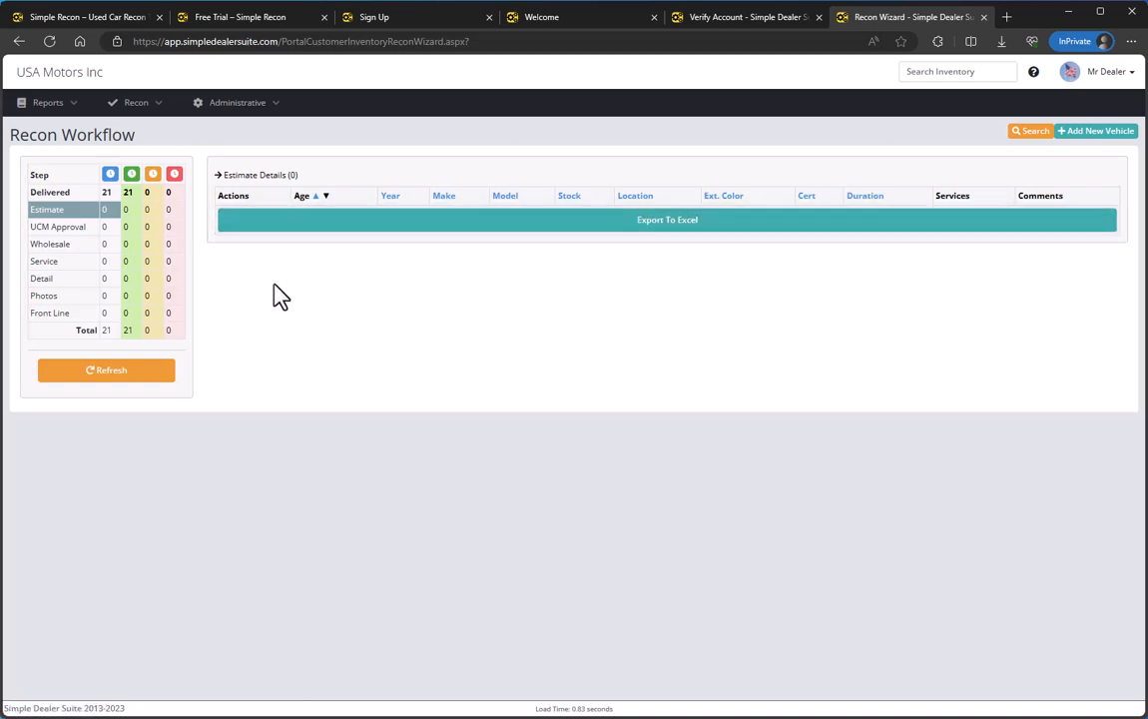
{"action": "left_click", "coordinate": [70, 192]}
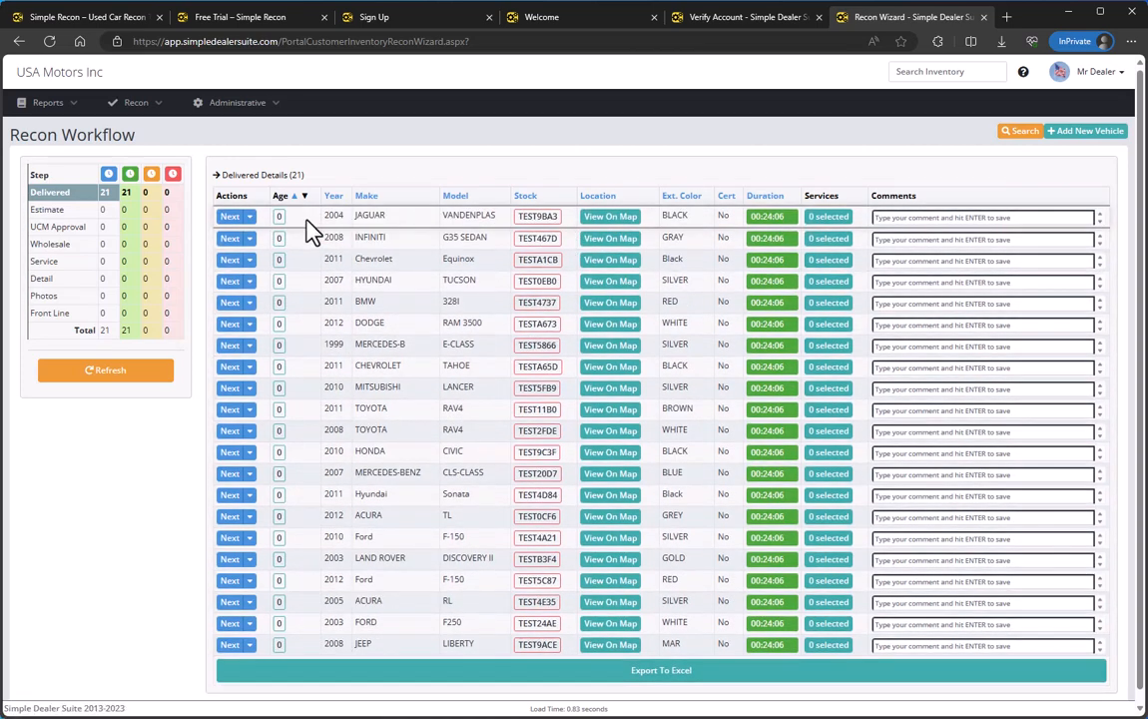
Move the 2004 Jaguar Vandenplas, stock TEST9BA3, from Delivered to the Vehicle Recon > Estimate status and save.
{"action": "left_click", "coordinate": [780, 220]}
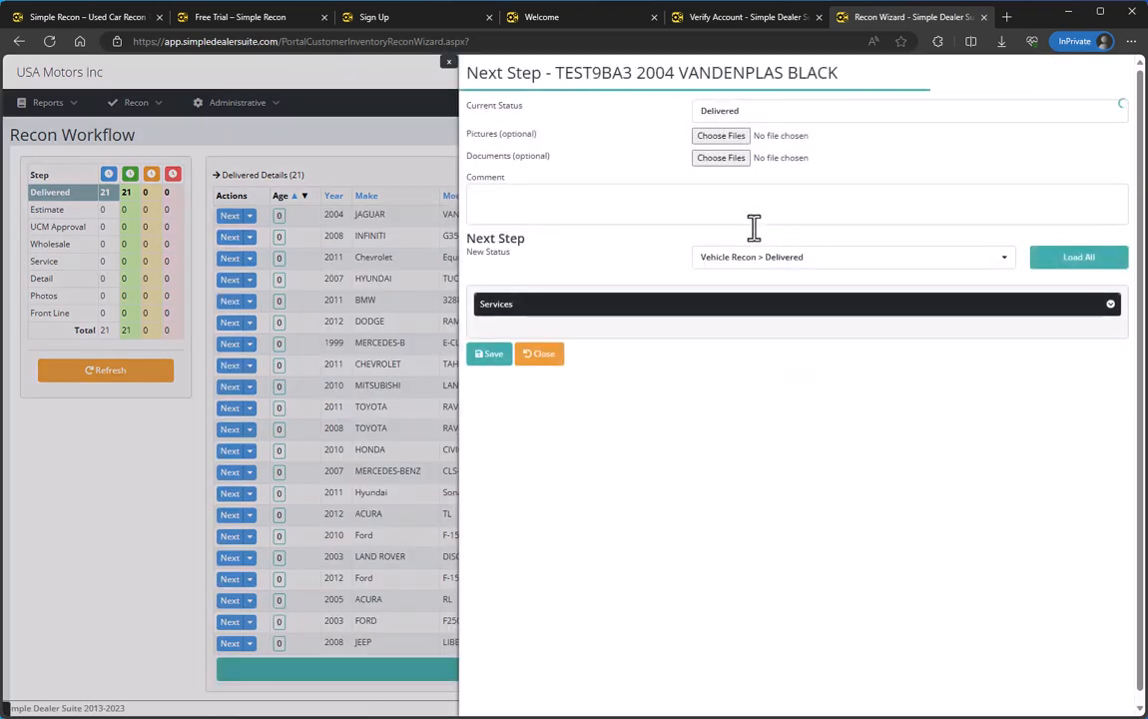
{"action": "left_click", "coordinate": [759, 261]}
{"action": "left_click", "coordinate": [765, 333]}
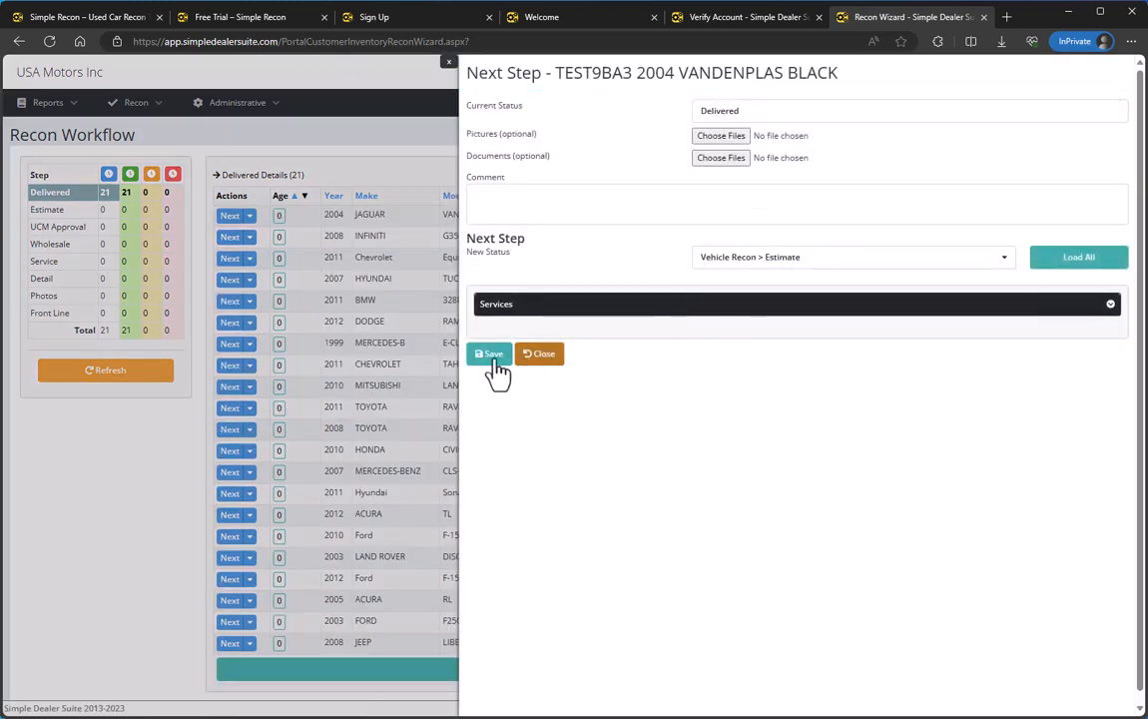
{"action": "left_click", "coordinate": [509, 356]}
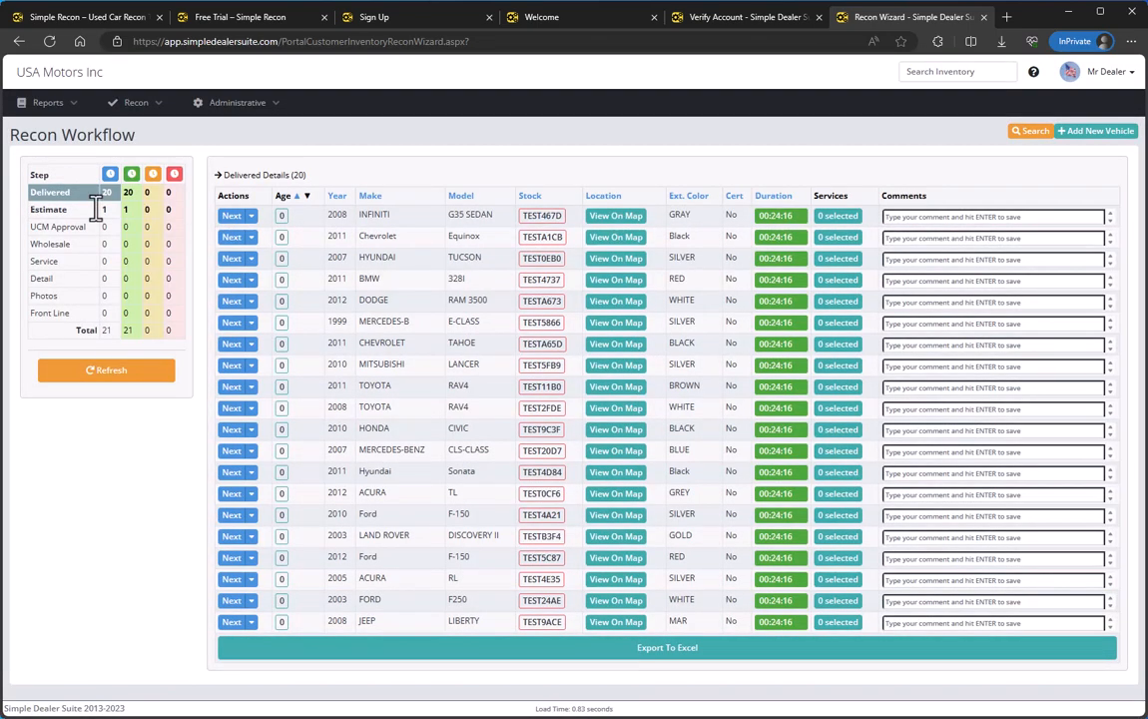
Advance the 2004 Jaguar Vandenplas from Estimate to the Vehicle Recon > UCM Approval status and save.
{"action": "left_click", "coordinate": [63, 211]}
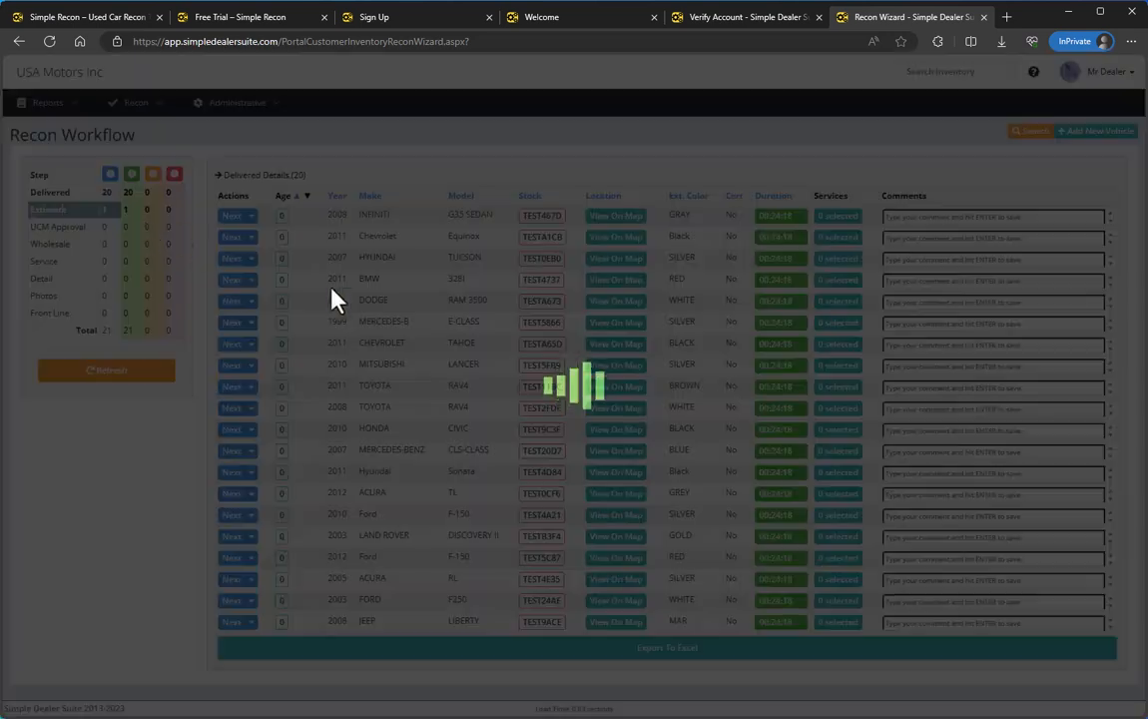
{"action": "left_click", "coordinate": [775, 219]}
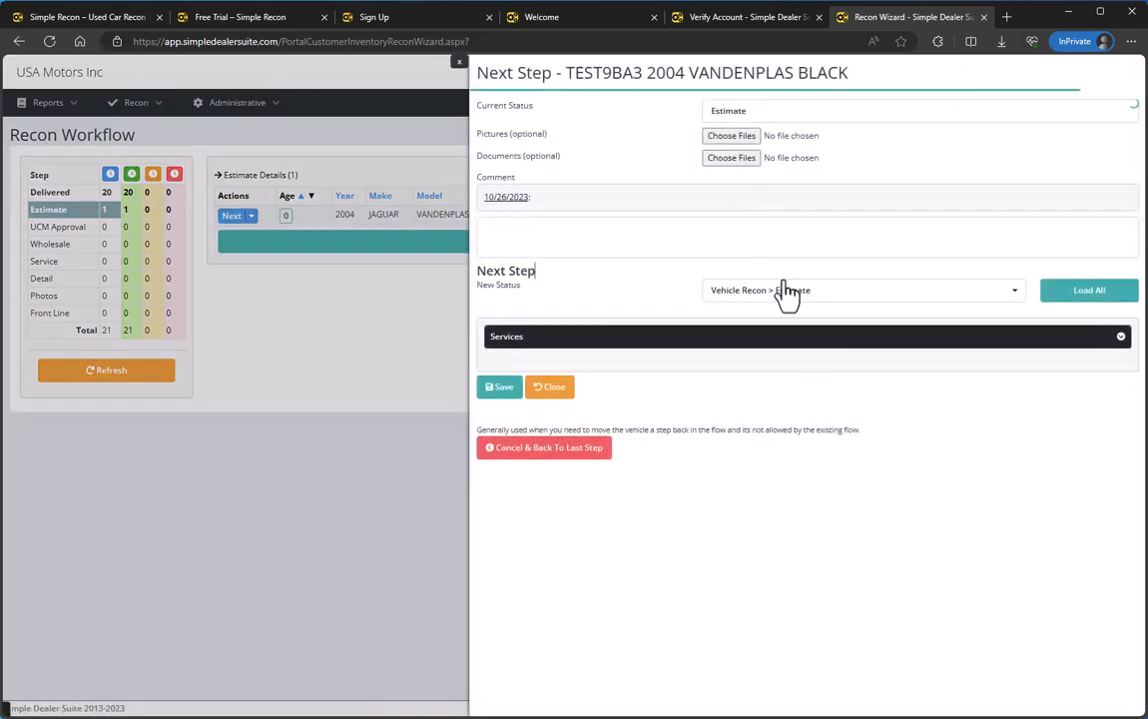
{"action": "left_click", "coordinate": [790, 291]}
{"action": "left_click", "coordinate": [743, 367]}
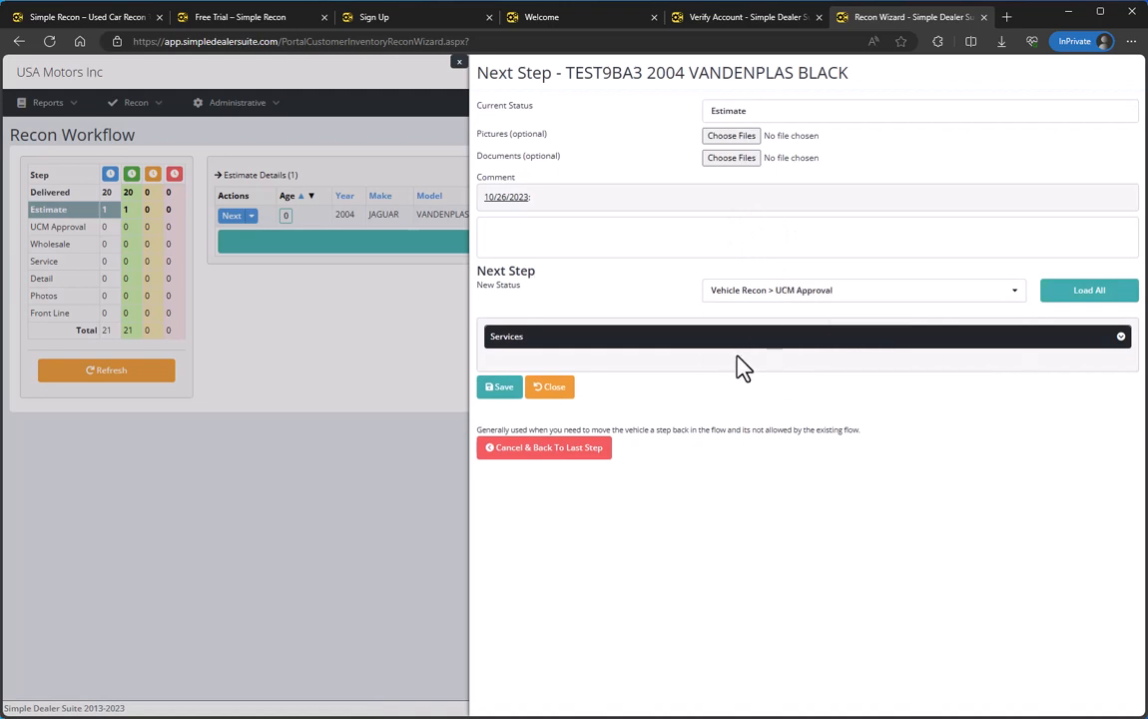
{"action": "left_click", "coordinate": [505, 391]}
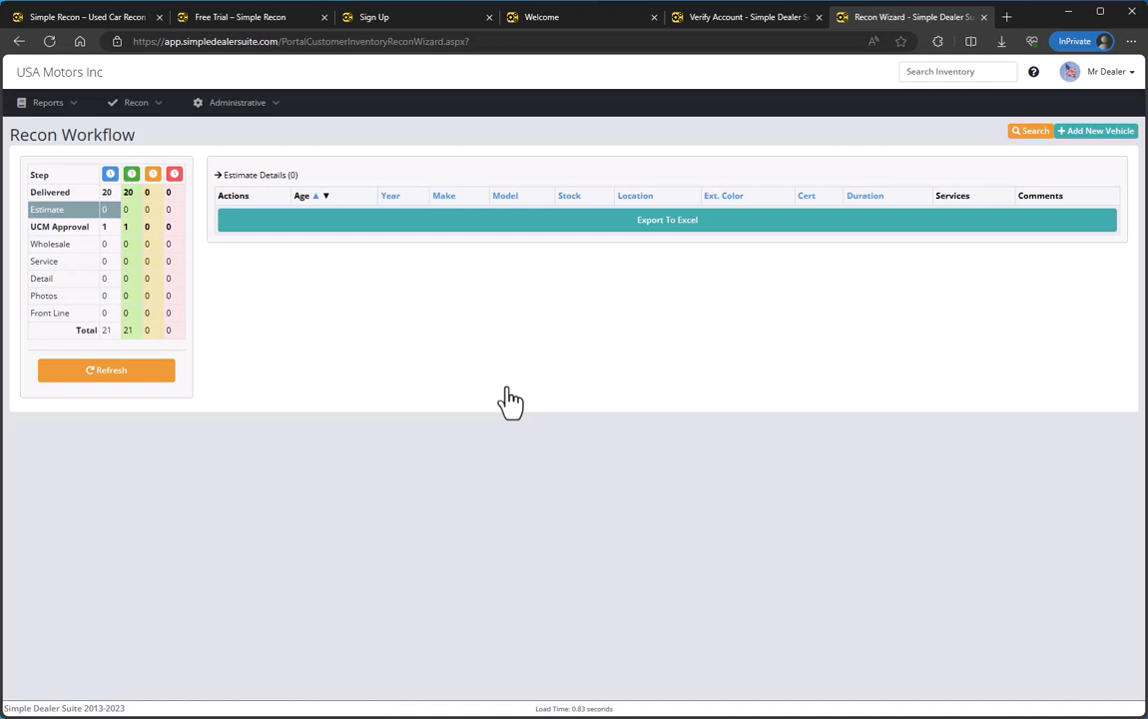
Add the comment "Hey why is this so high @[mrdealer-All]" to the Jaguar Vandenplas in the UCM Approval step.
{"action": "left_click", "coordinate": [76, 229]}
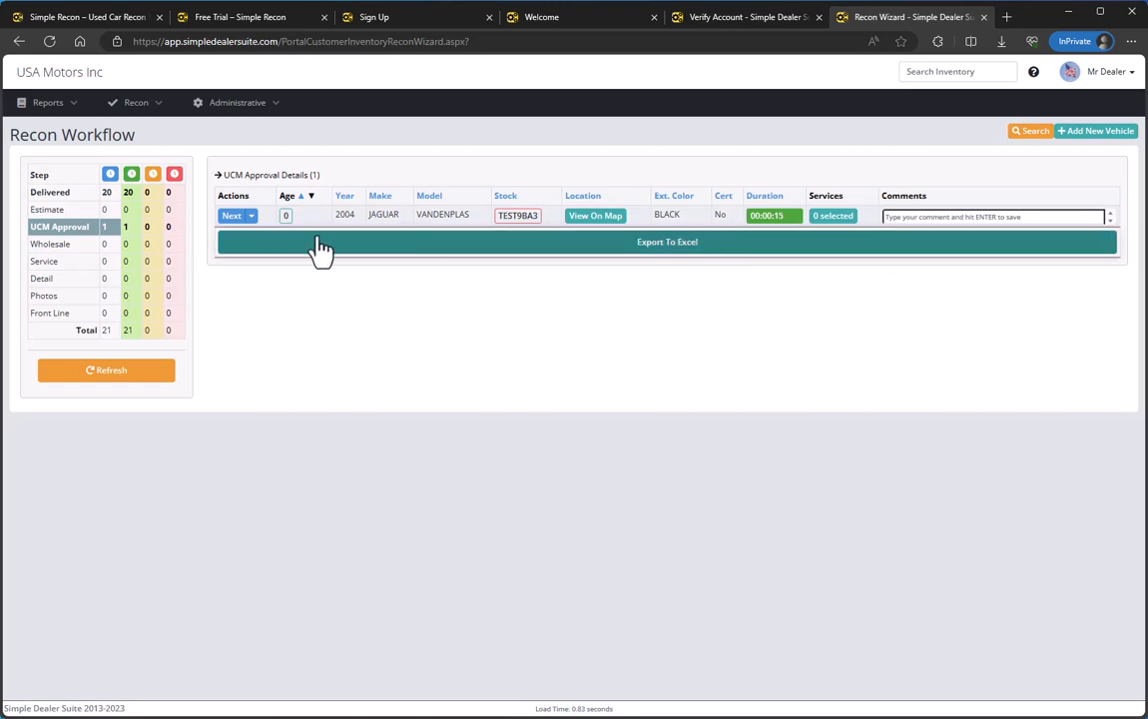
{"action": "left_click", "coordinate": [913, 218]}
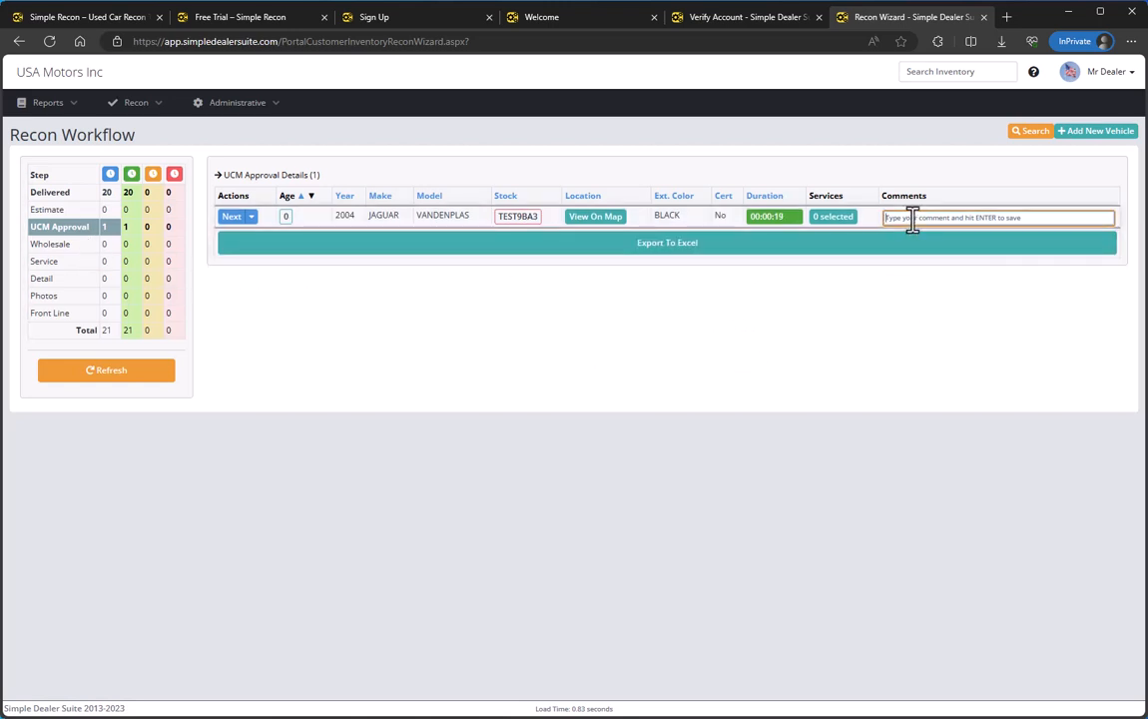
{"action": "type", "text": "Hey why is this so high@"}
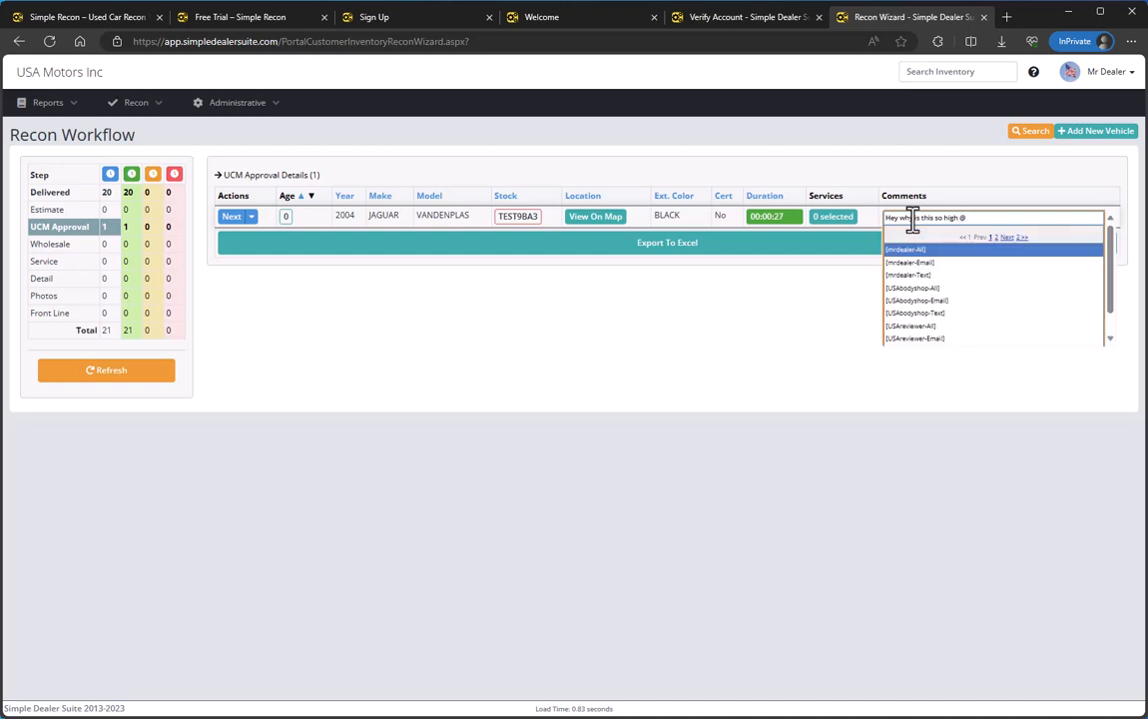
{"action": "left_click", "coordinate": [912, 249]}
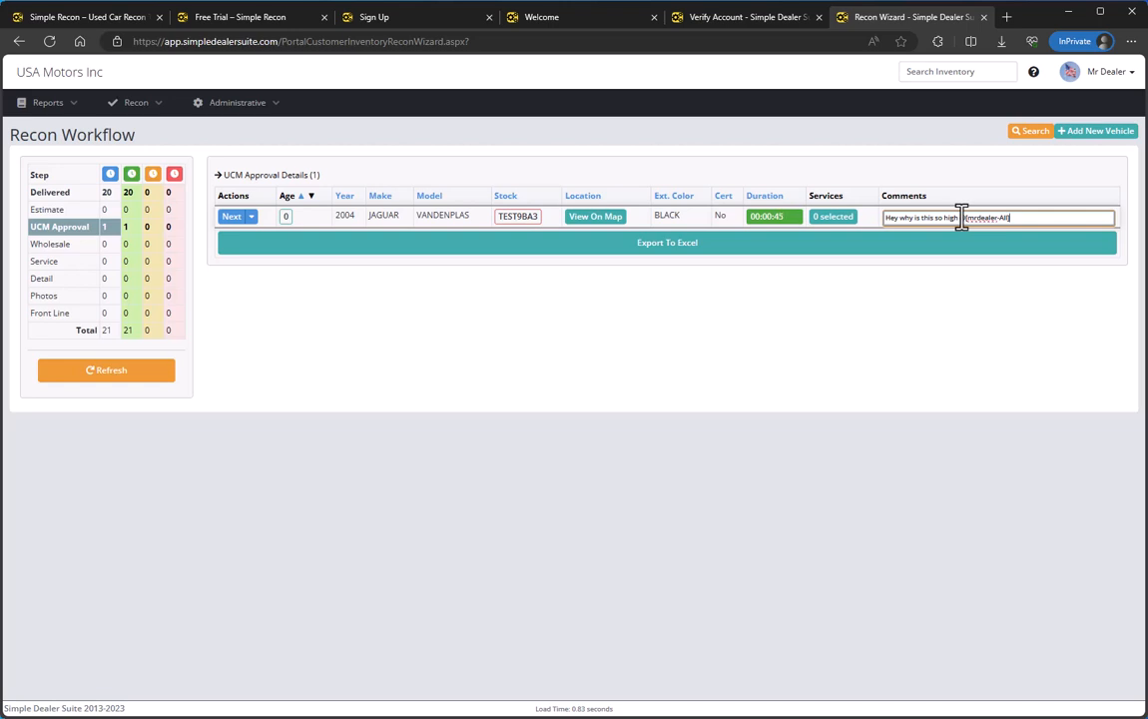
Advance the Jaguar Vandenplas from UCM Approval to the Vehicle Recon > Service status and save.
{"action": "left_click", "coordinate": [775, 222]}
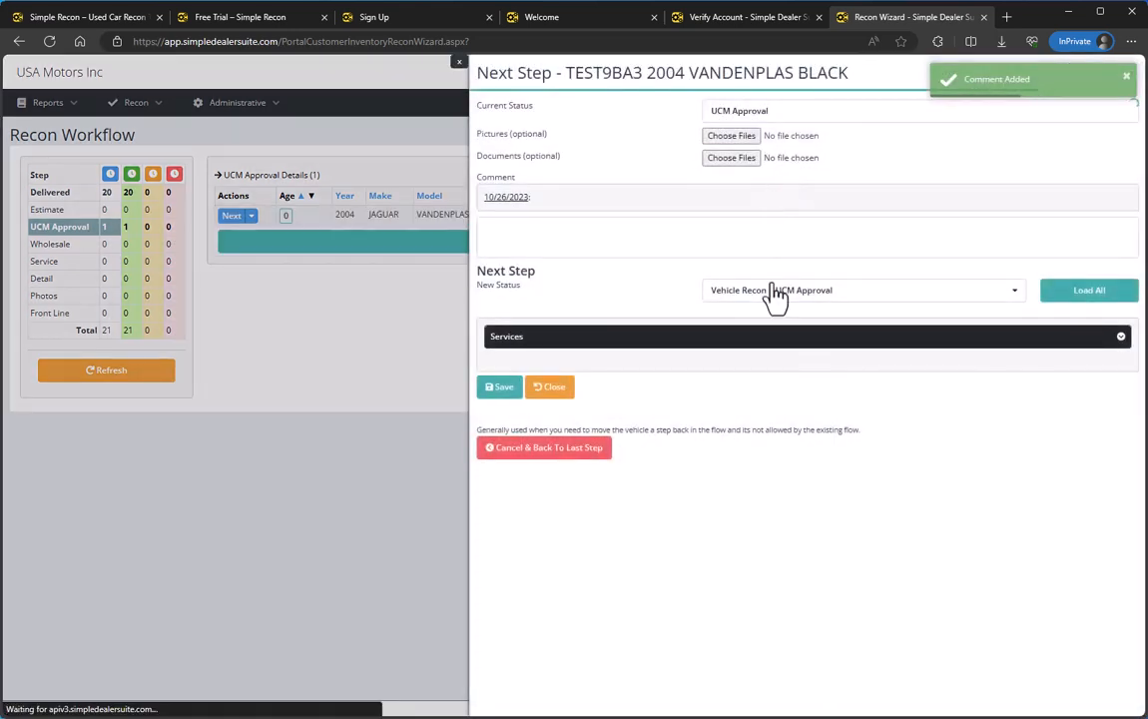
{"action": "left_click", "coordinate": [774, 289]}
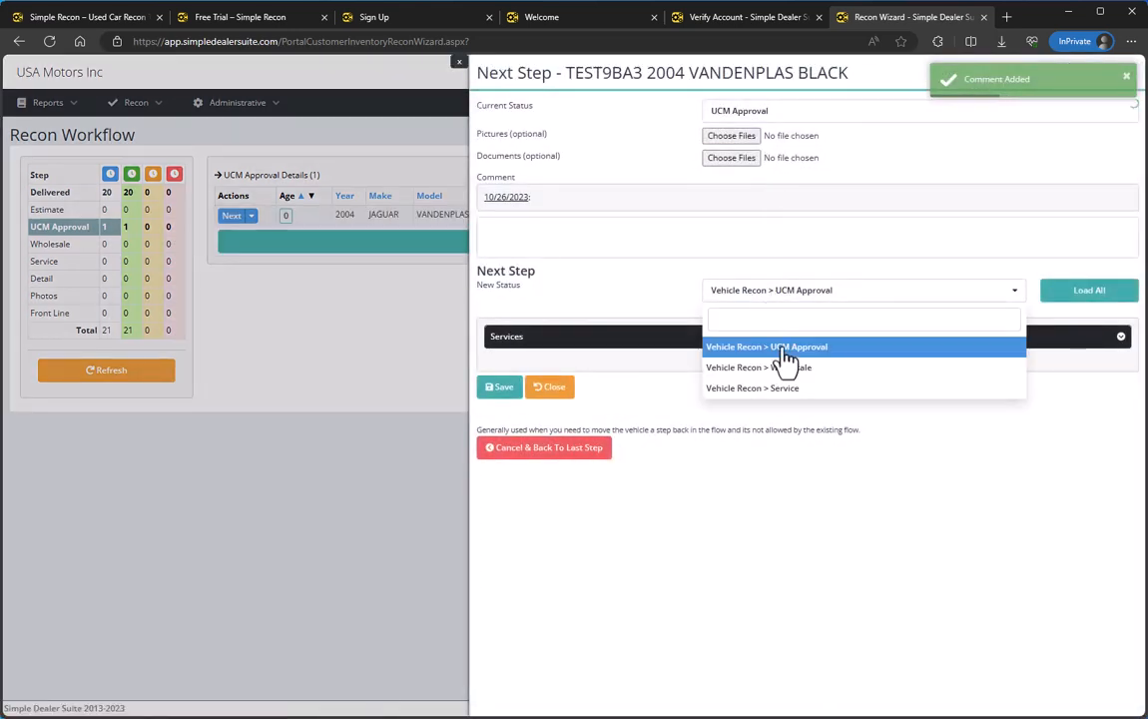
{"action": "left_click", "coordinate": [777, 389]}
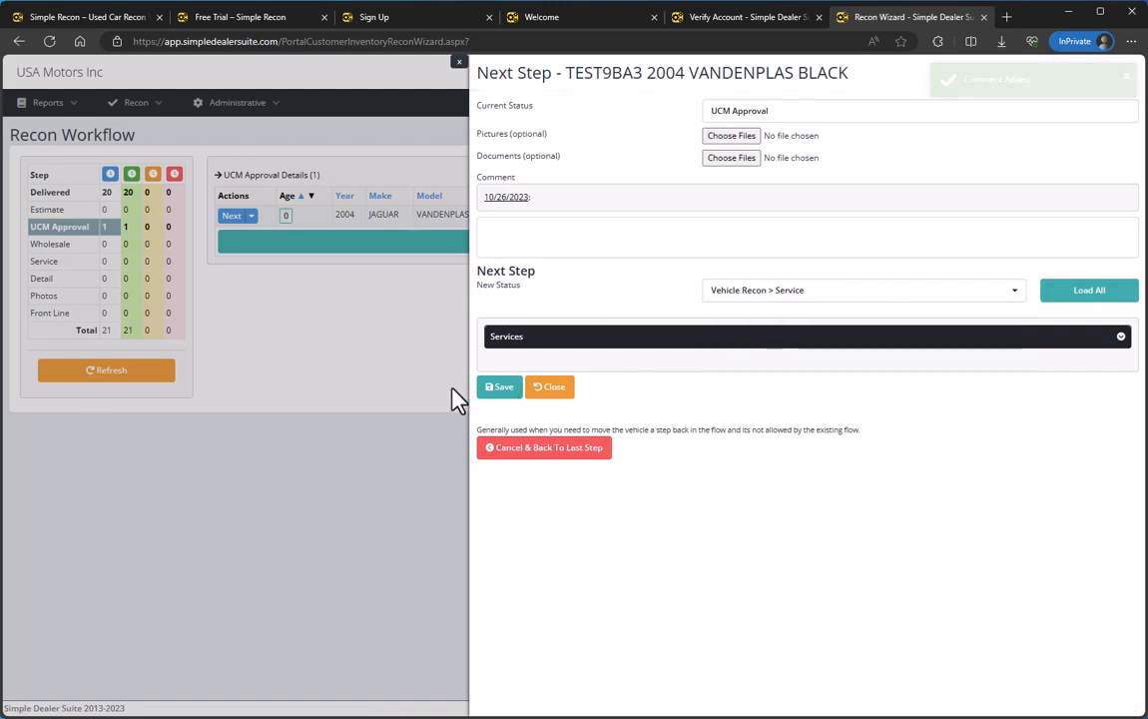
{"action": "left_click", "coordinate": [496, 390]}
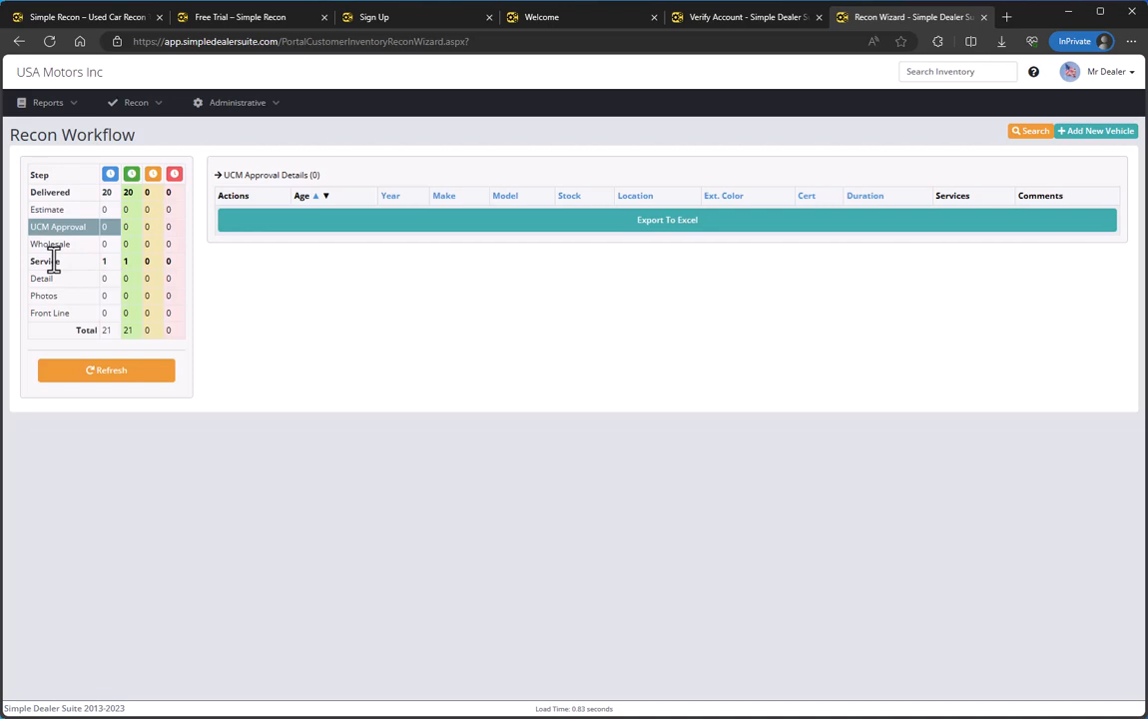
Check the Jaguar's comment in the Service step, then advance the vehicle to Vehicle Recon > Detail and save.
{"action": "left_click", "coordinate": [55, 263]}
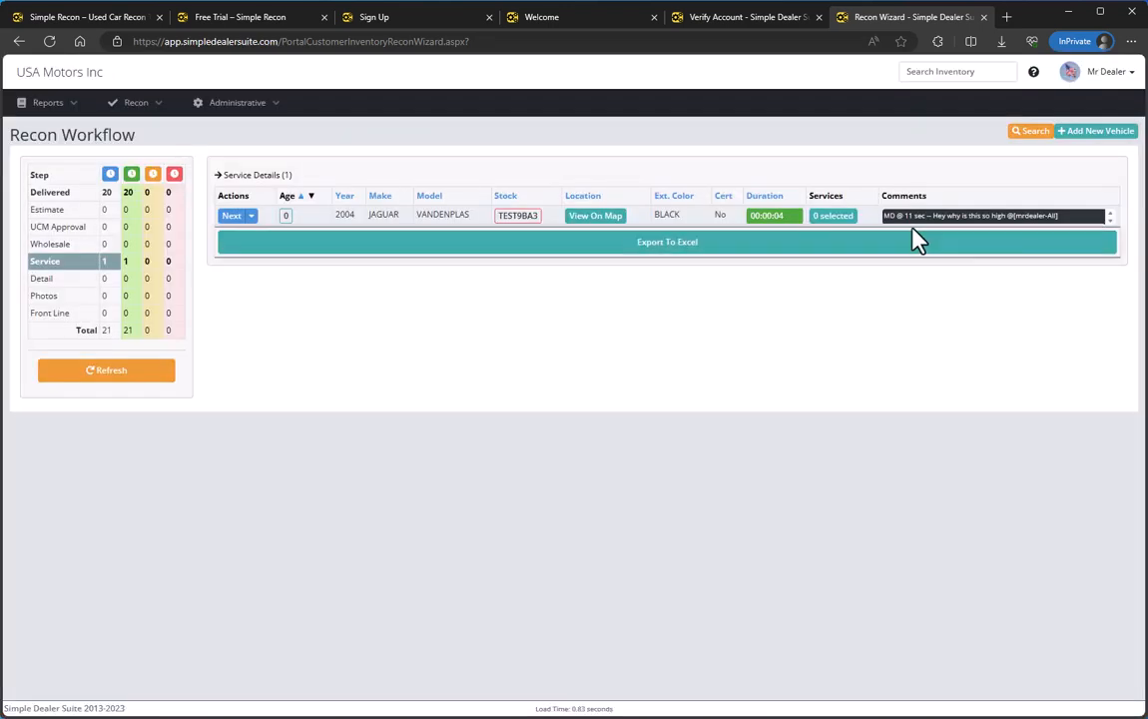
{"action": "mouse_move", "coordinate": [912, 218]}
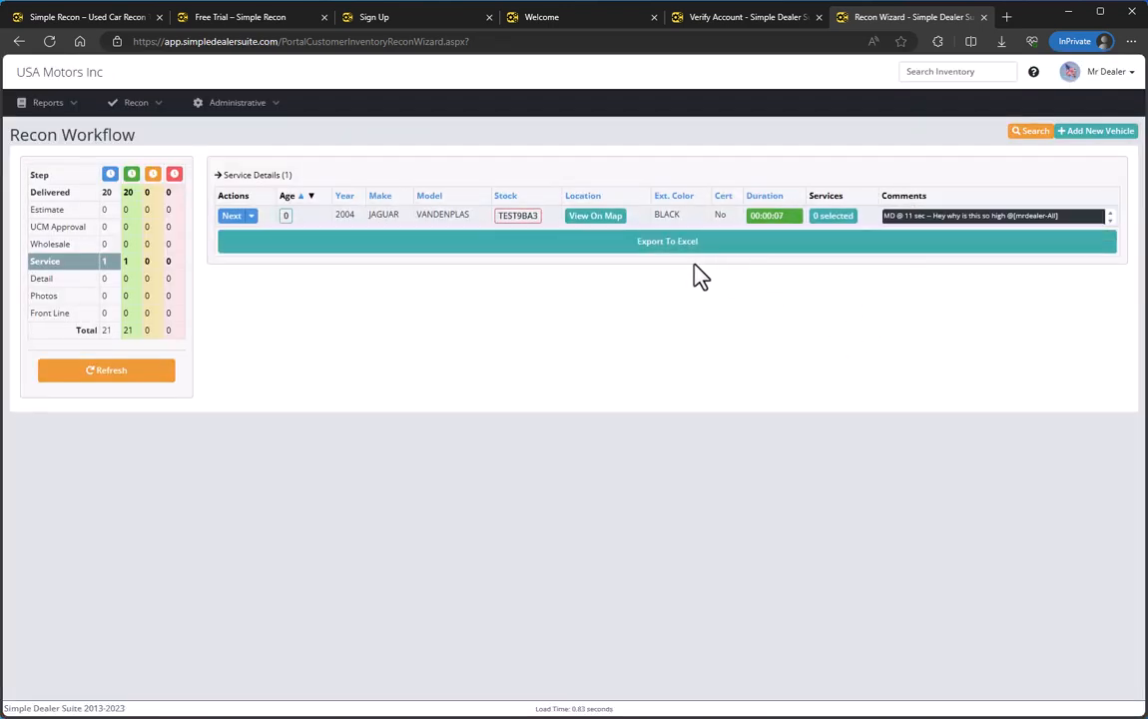
{"action": "left_click", "coordinate": [776, 229]}
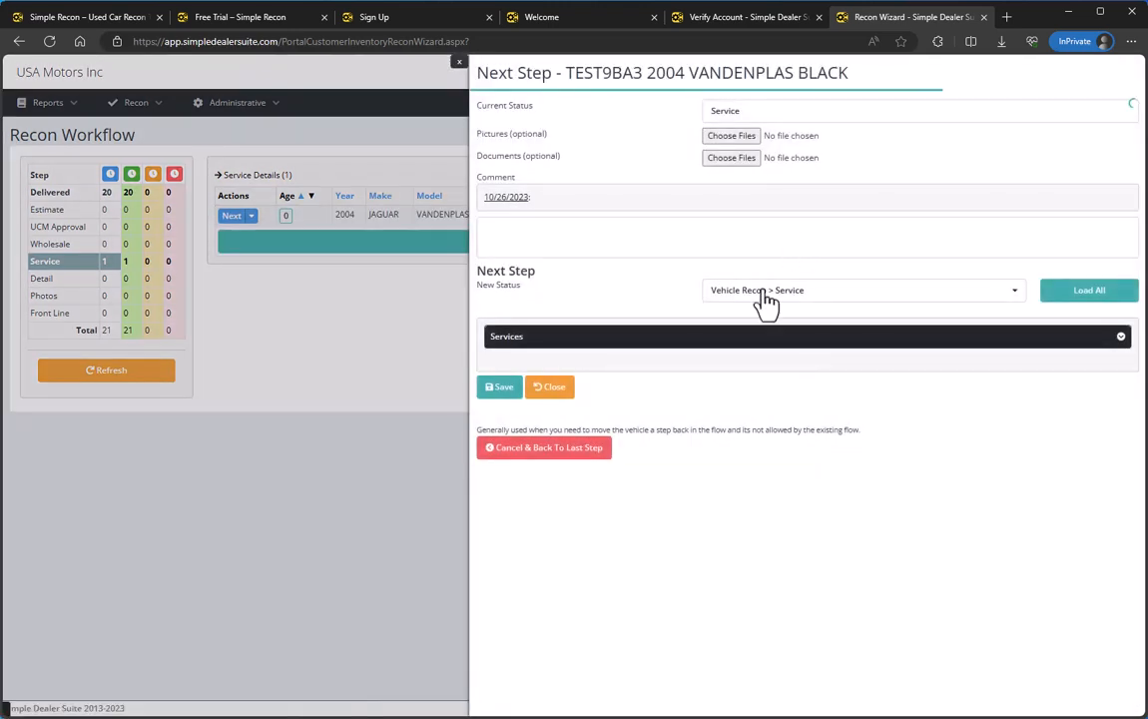
{"action": "left_click", "coordinate": [739, 302]}
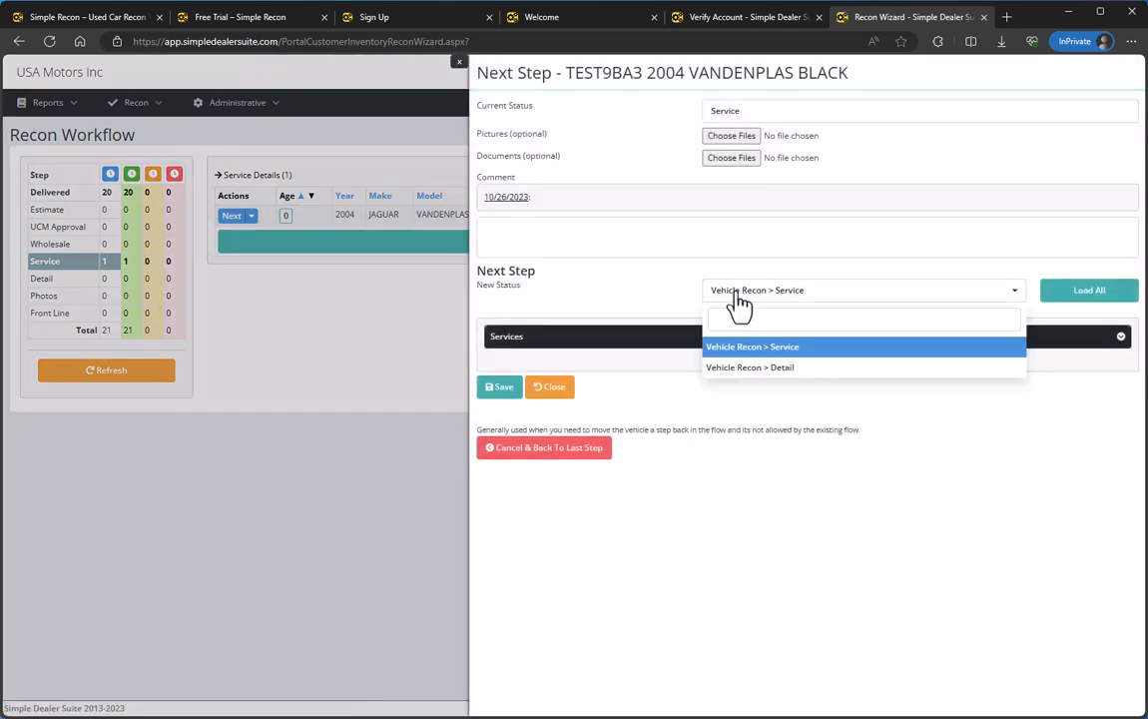
{"action": "left_click", "coordinate": [753, 369]}
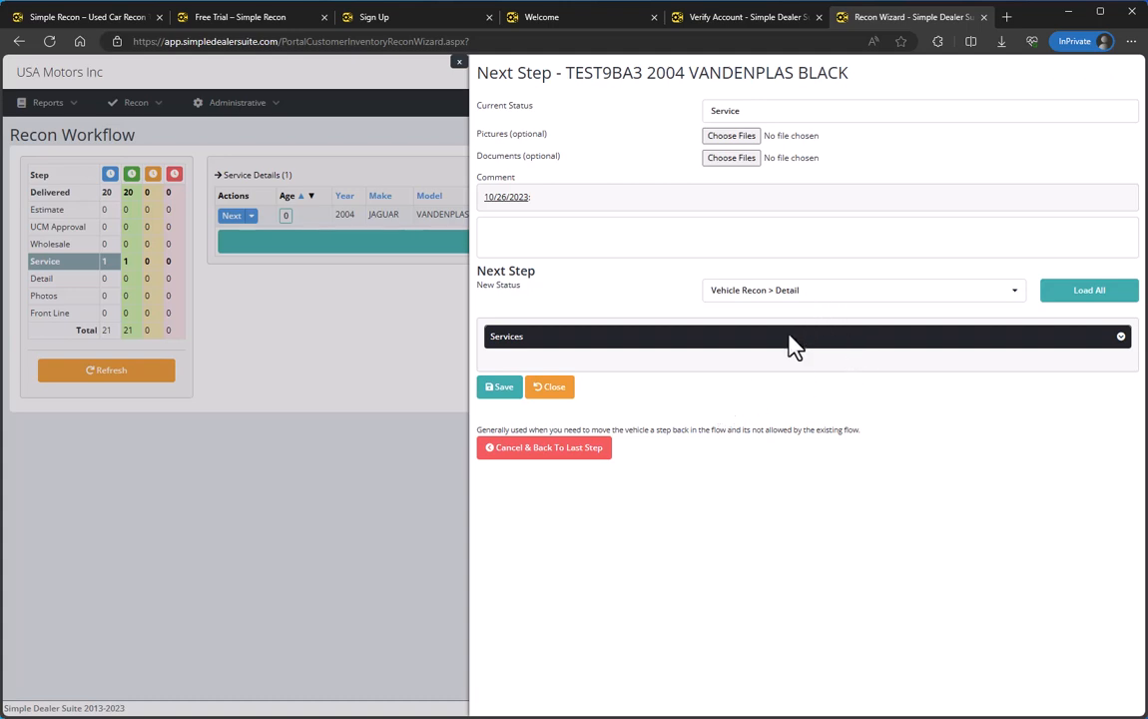
{"action": "left_click", "coordinate": [509, 388]}
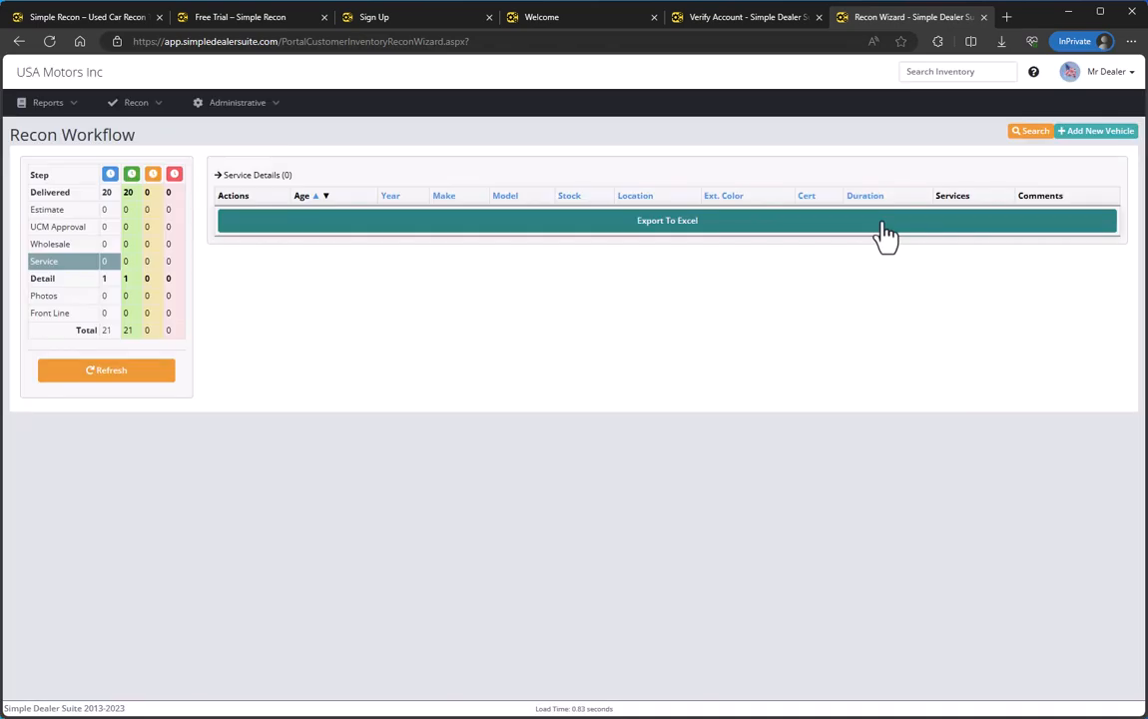
Open the Jaguar Vandenplas's services from the Detail step and examine the service, type and status choices for a new entry.
{"action": "left_click", "coordinate": [45, 279]}
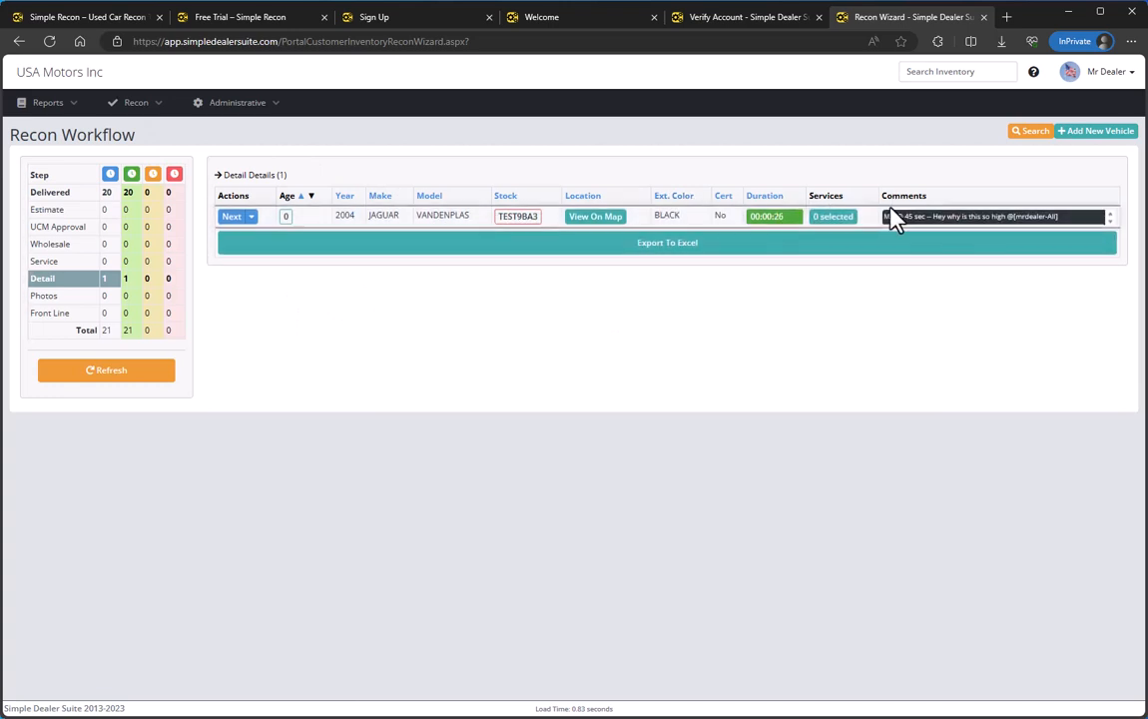
{"action": "left_click", "coordinate": [821, 217]}
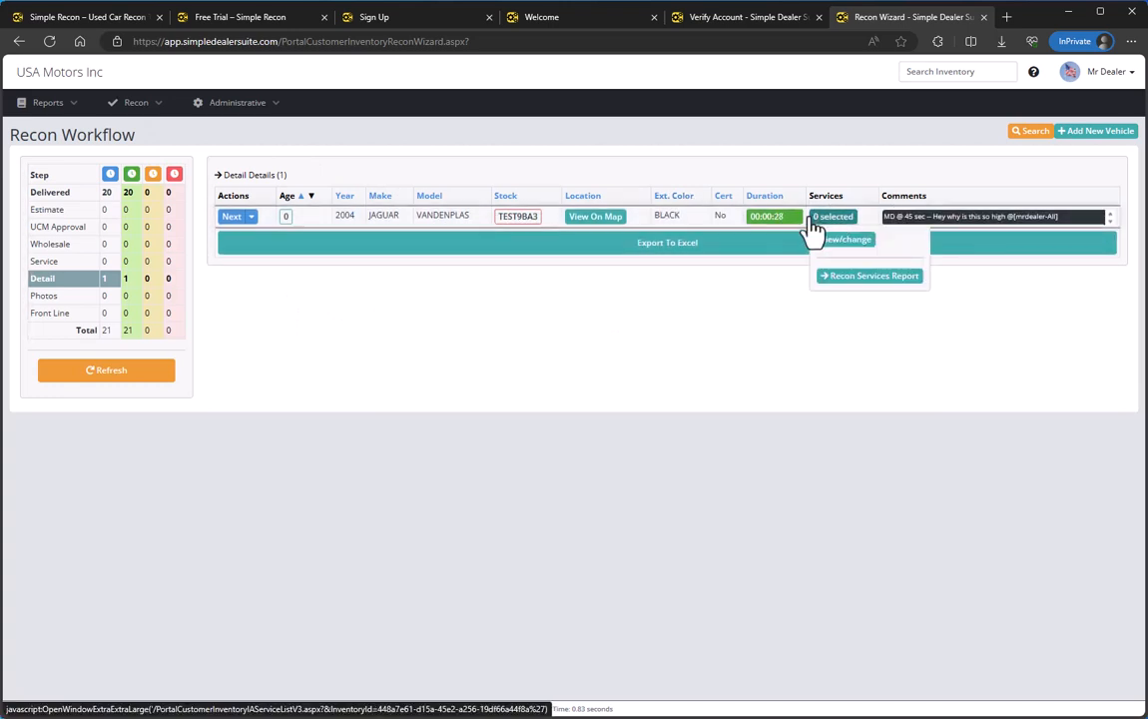
{"action": "left_click", "coordinate": [854, 239]}
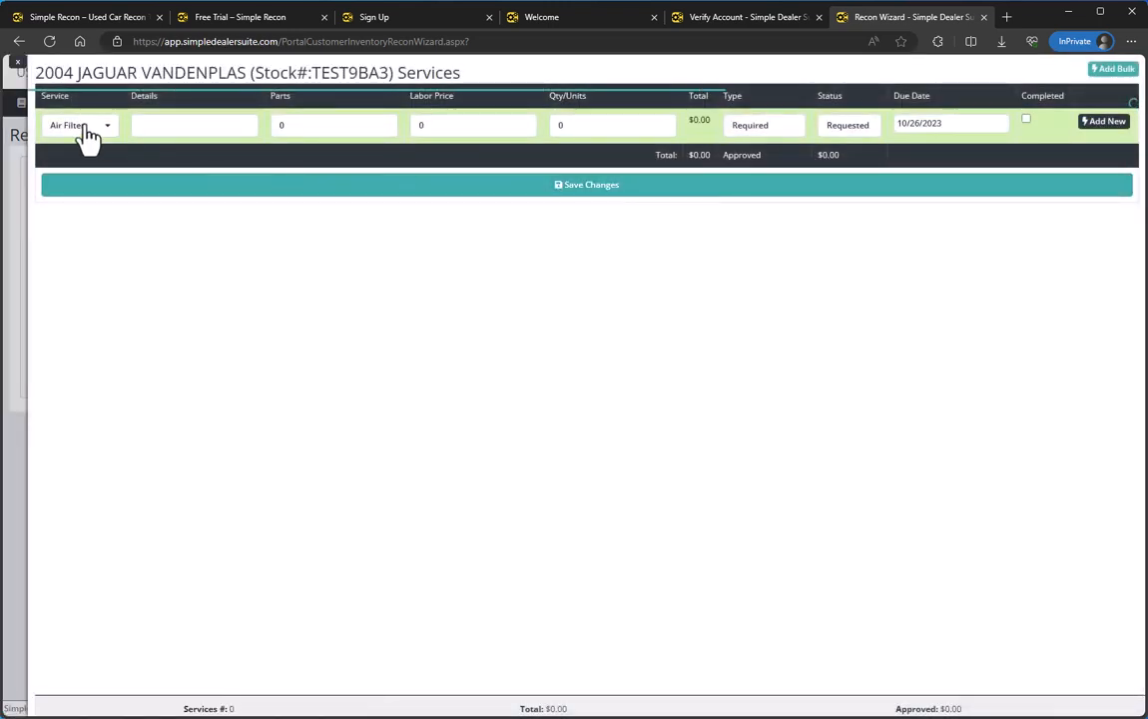
{"action": "left_click", "coordinate": [88, 133]}
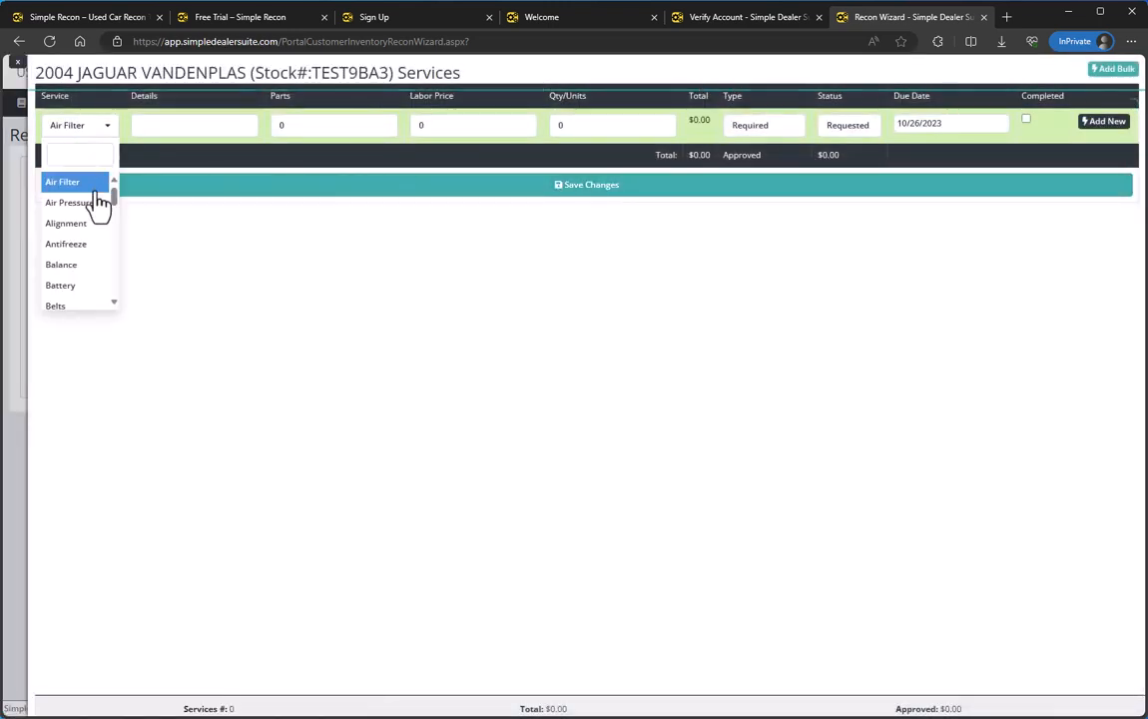
{"action": "scroll", "coordinate": [95, 220], "scroll_direction": "down", "scroll_amount": 1}
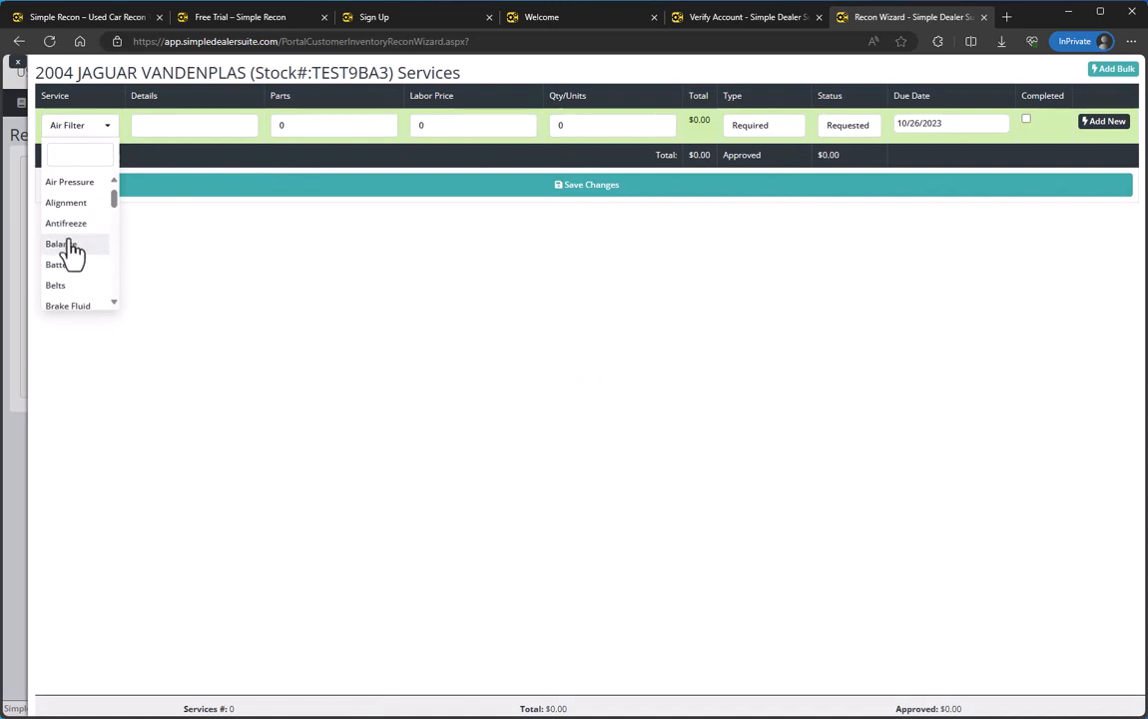
{"action": "left_click", "coordinate": [79, 229]}
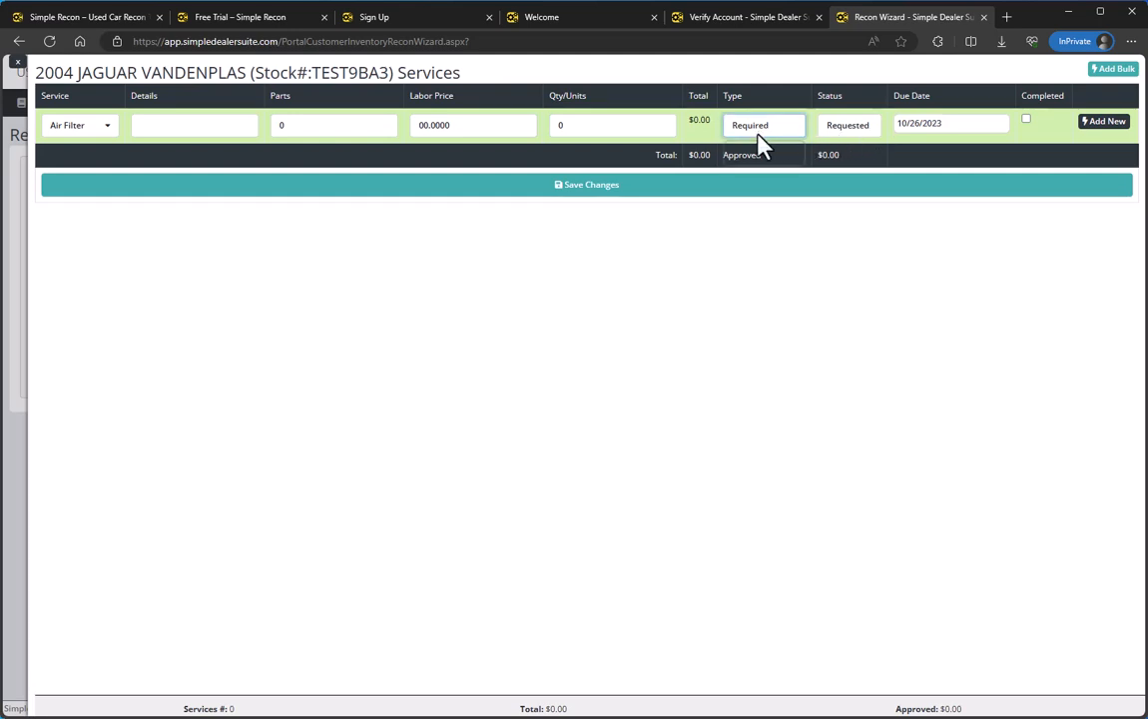
{"action": "left_click", "coordinate": [856, 130]}
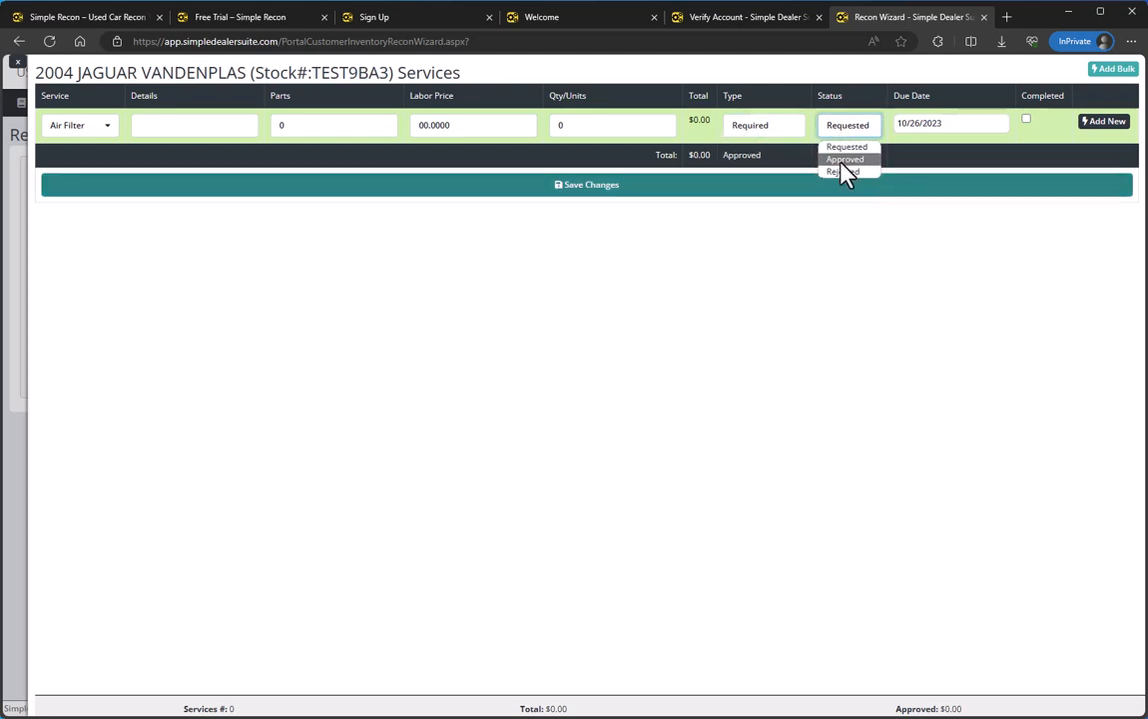
Bulk-add the Underhood services Brake Fluid and Transmission Fluid to the Jaguar Vandenplas, save, and close its services list.
{"action": "left_click", "coordinate": [1117, 70]}
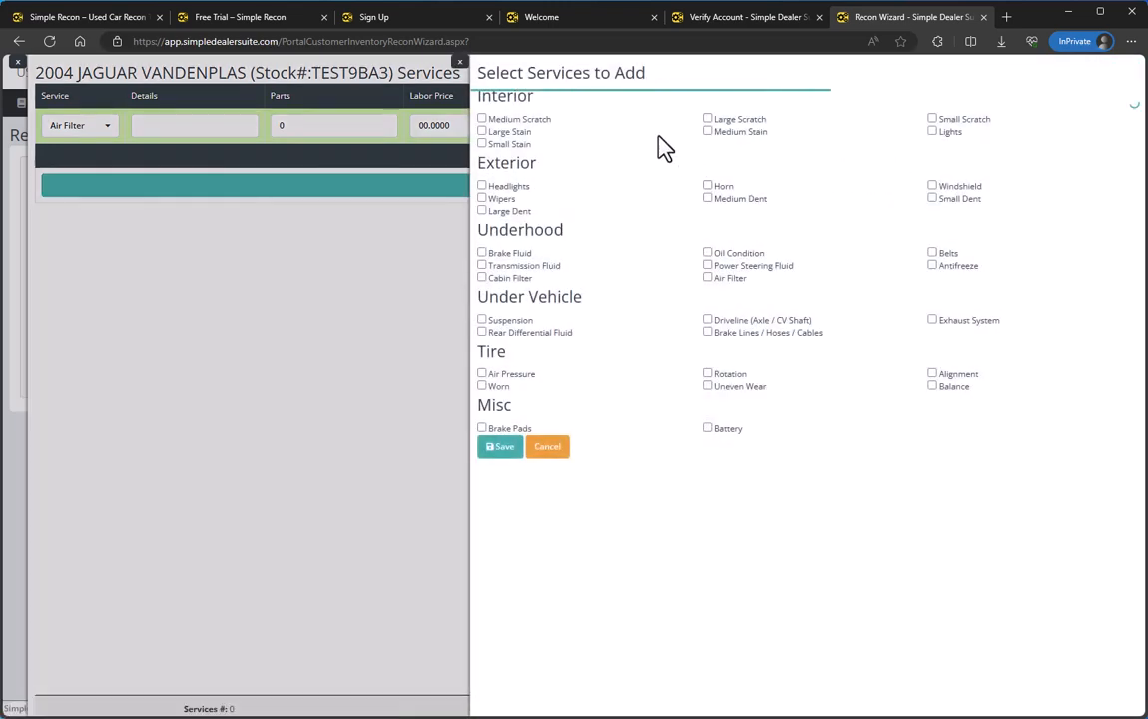
{"action": "left_click", "coordinate": [484, 254]}
{"action": "left_click", "coordinate": [483, 265]}
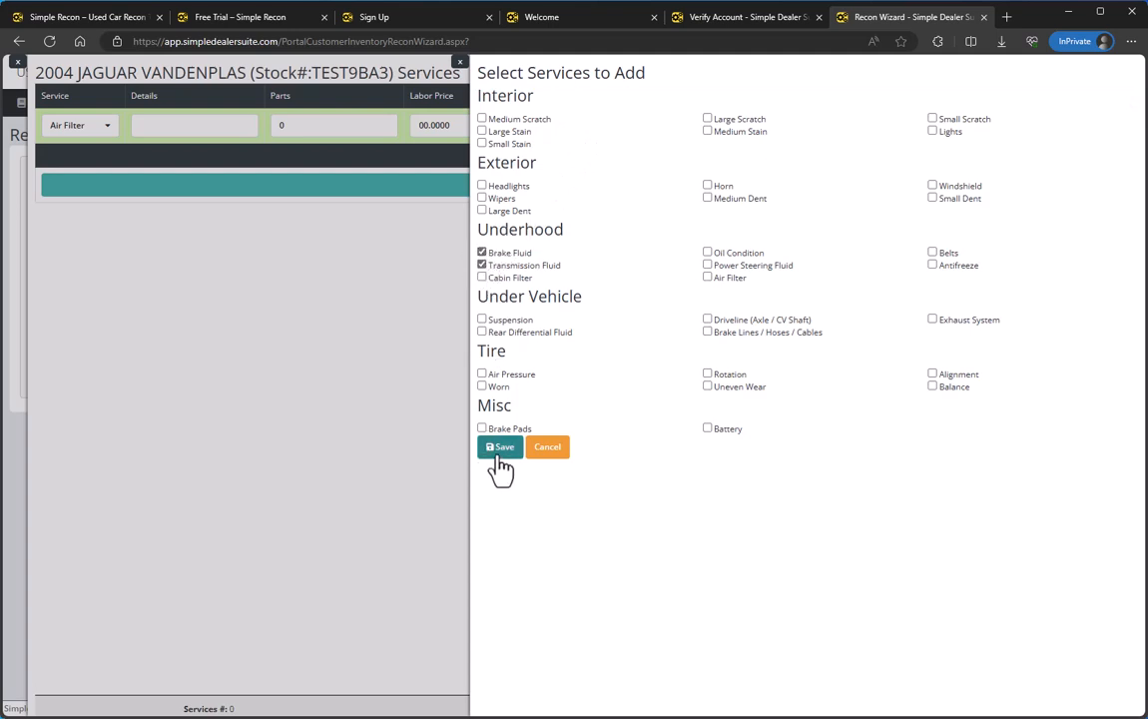
{"action": "left_click", "coordinate": [498, 453]}
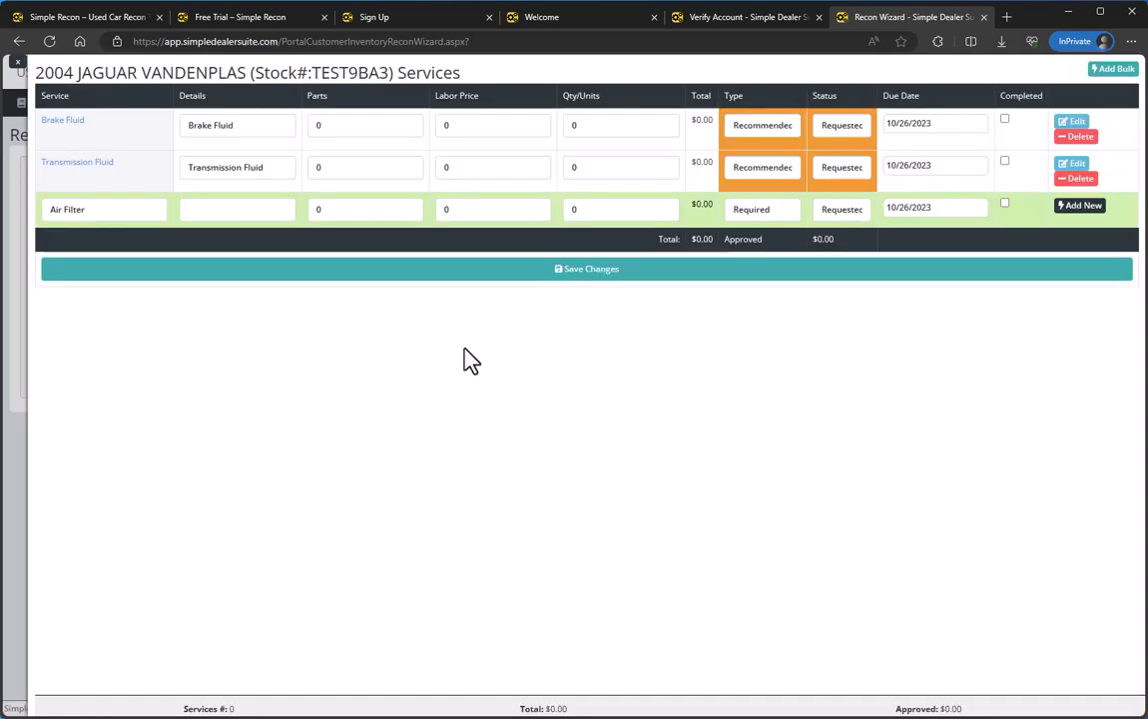
{"action": "left_click", "coordinate": [19, 64]}
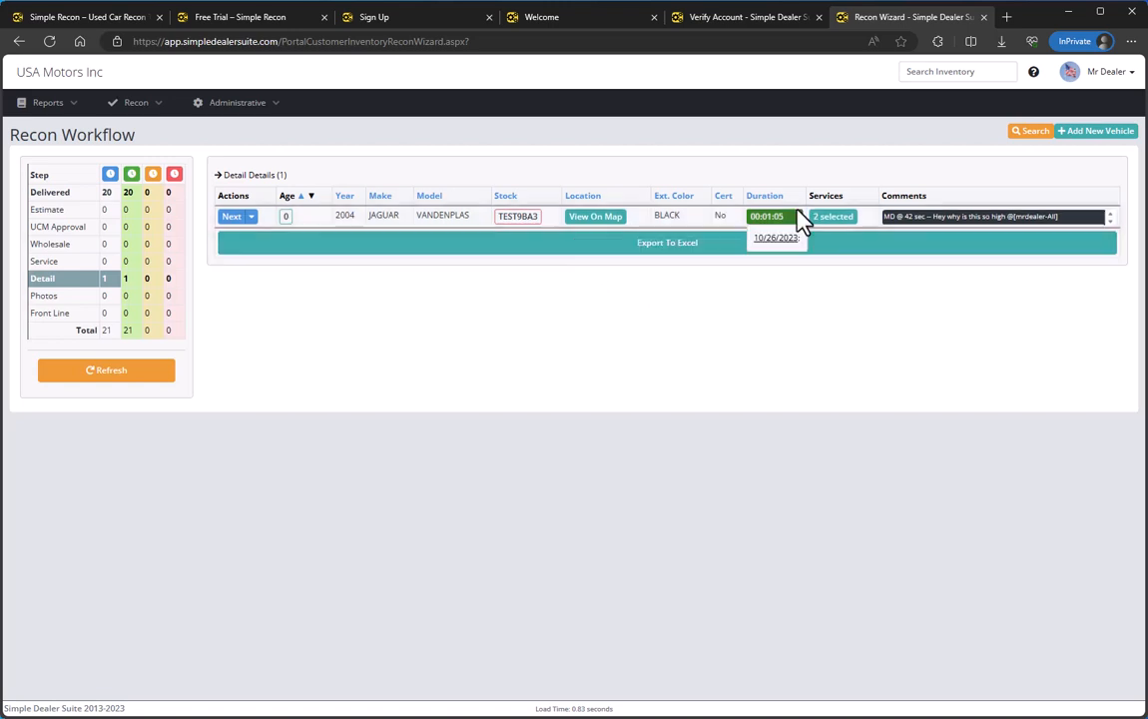
Review the services selected for the Jaguar Vandenplas in its services list, including their pricing fields, and close it.
{"action": "mouse_move", "coordinate": [832, 220]}
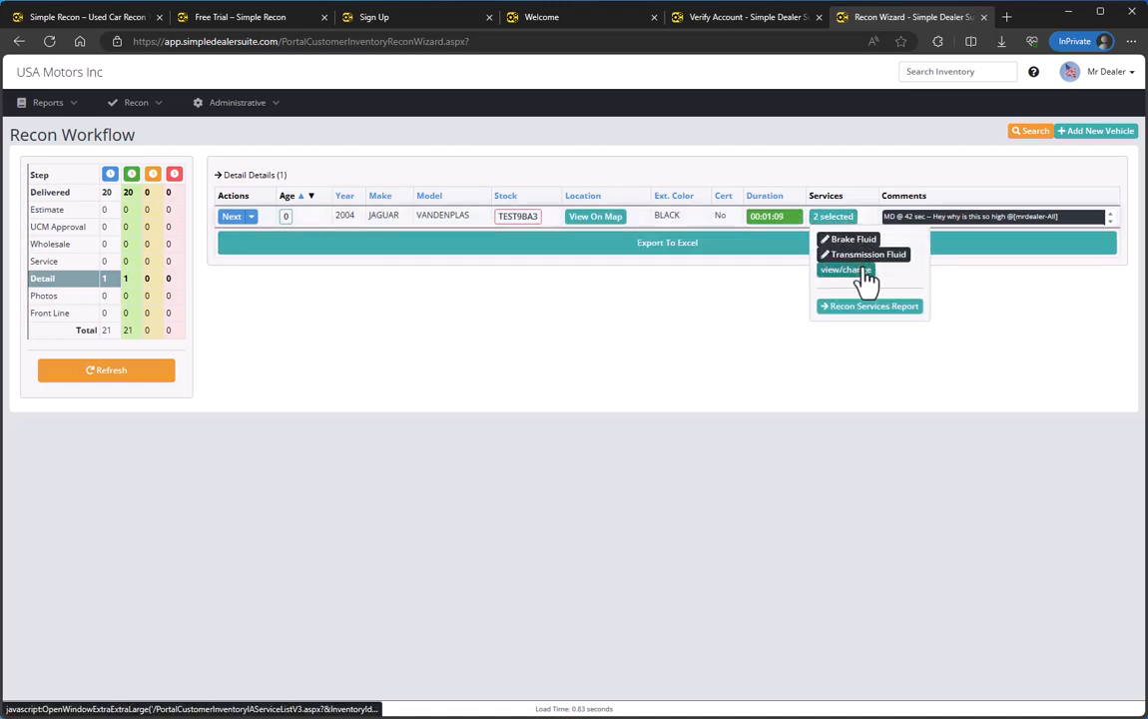
{"action": "left_click", "coordinate": [865, 266]}
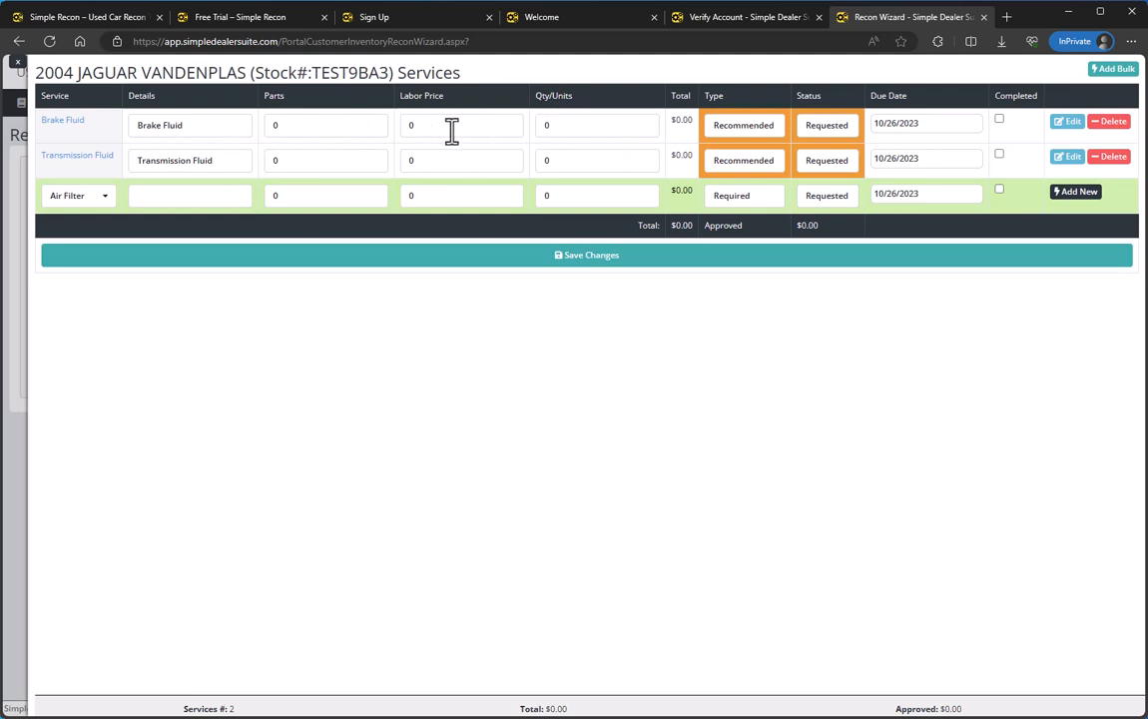
{"action": "left_click", "coordinate": [18, 72]}
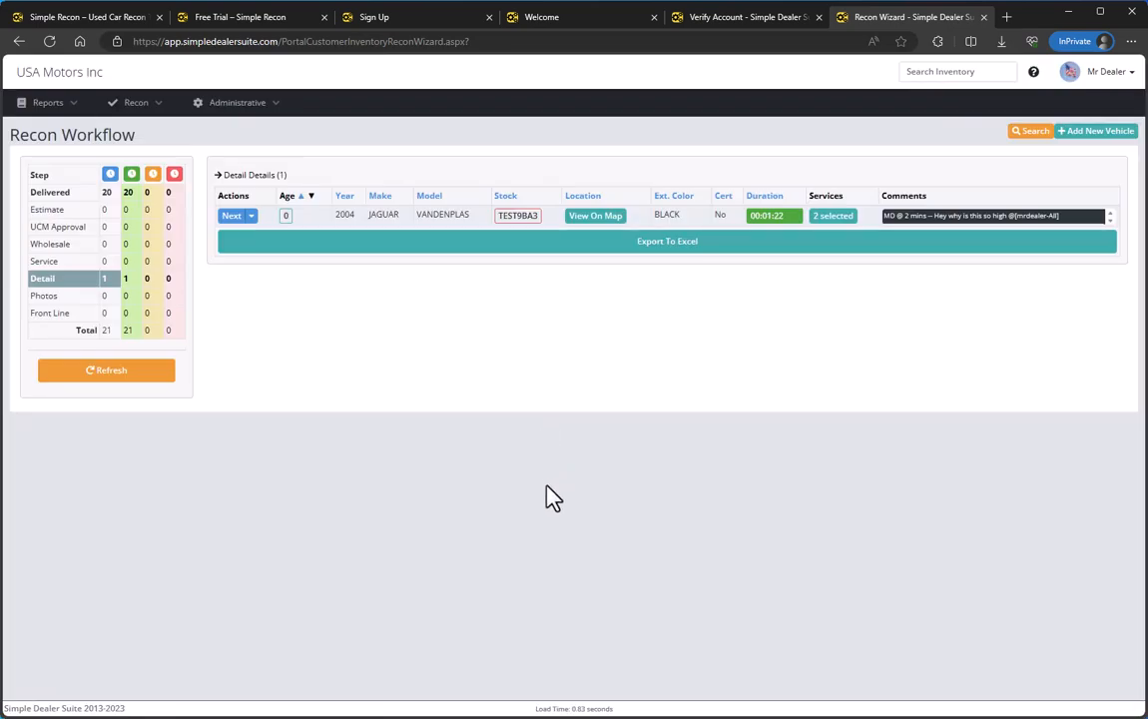
Open the recon Workflow / Steps page and examine the visual workflow chart and the list of steps.
{"action": "left_click", "coordinate": [139, 105]}
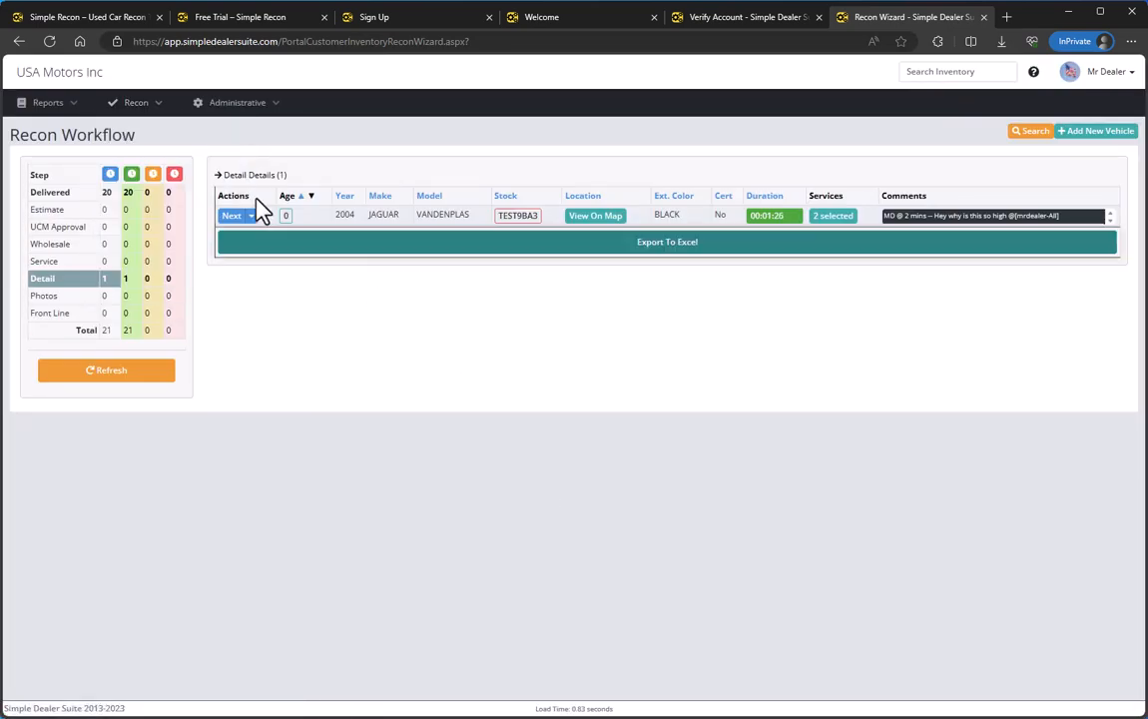
{"action": "mouse_move", "coordinate": [99, 109]}
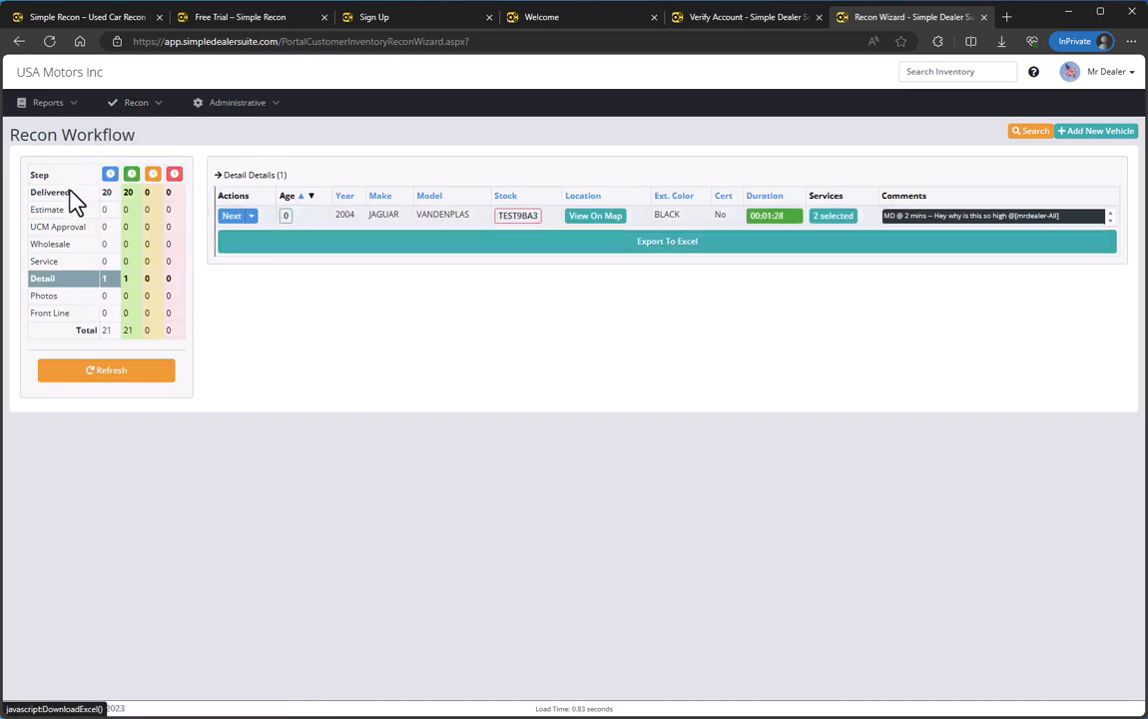
{"action": "mouse_move", "coordinate": [144, 121]}
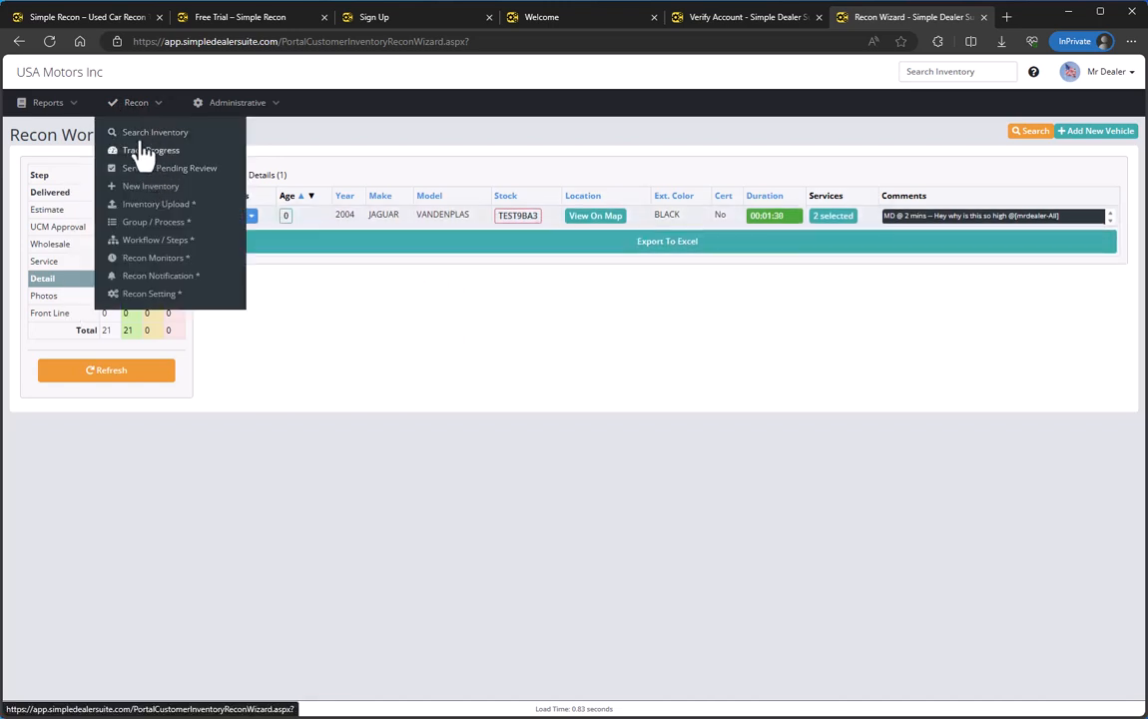
{"action": "left_click", "coordinate": [170, 240]}
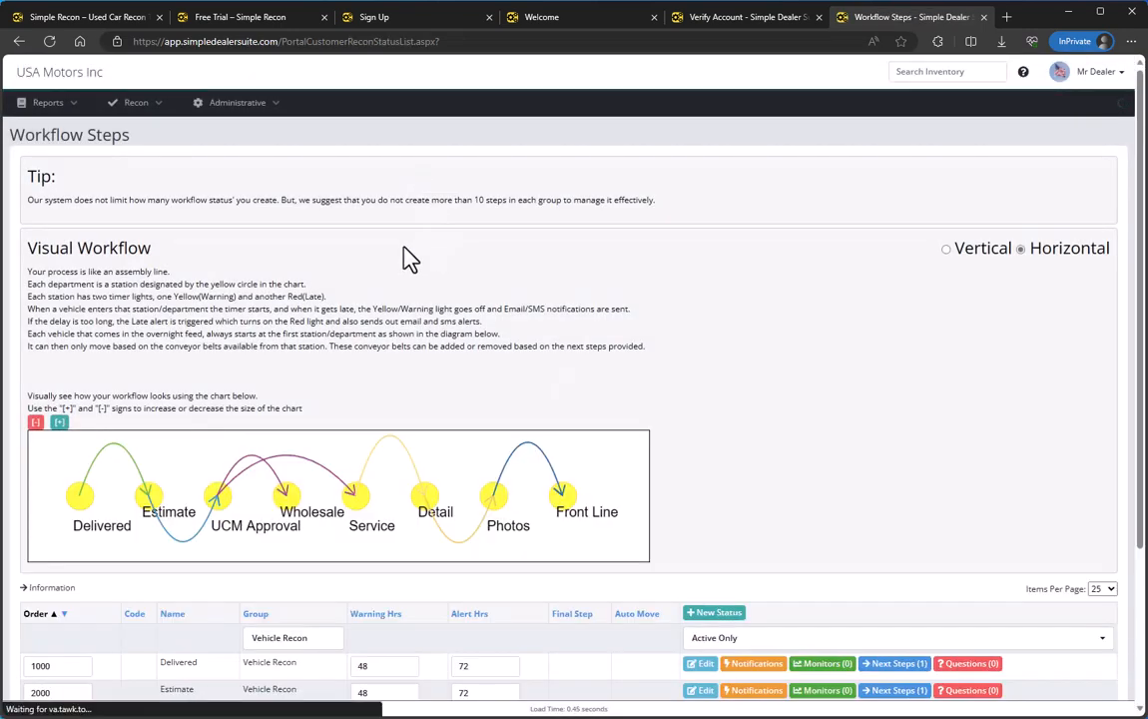
{"action": "scroll", "coordinate": [313, 372], "scroll_direction": "down", "scroll_amount": 3}
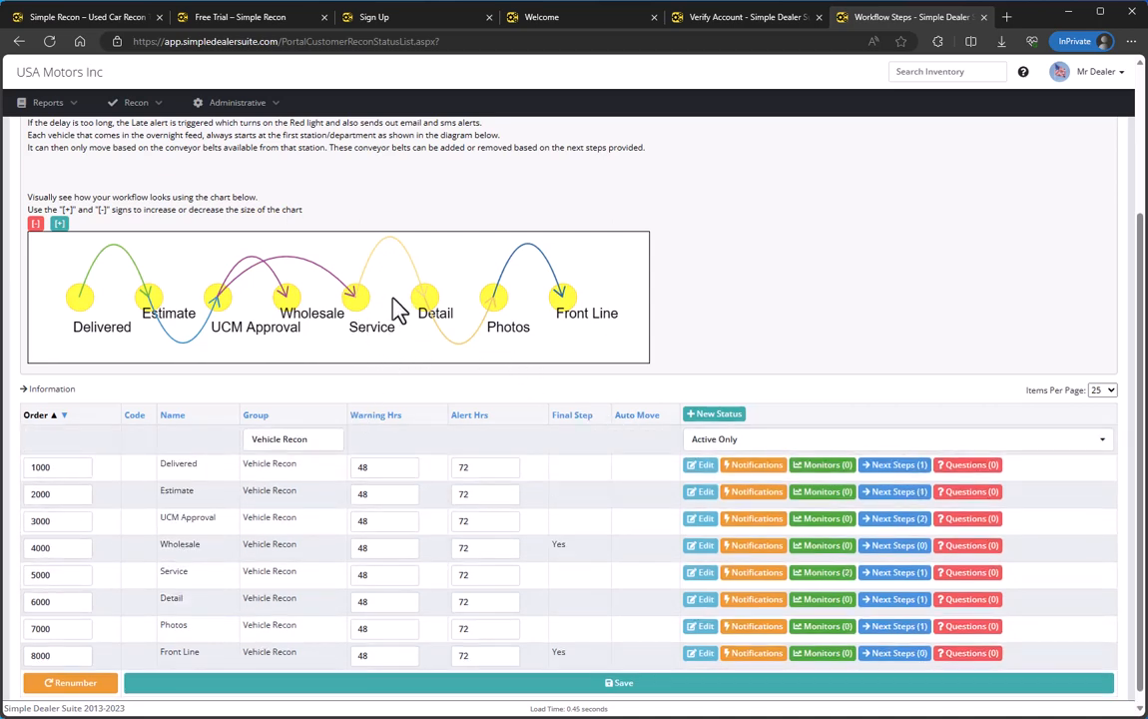
Add a new status named Body Shop with order 5500 to the Vehicle Recon group and save it.
{"action": "left_click", "coordinate": [714, 420]}
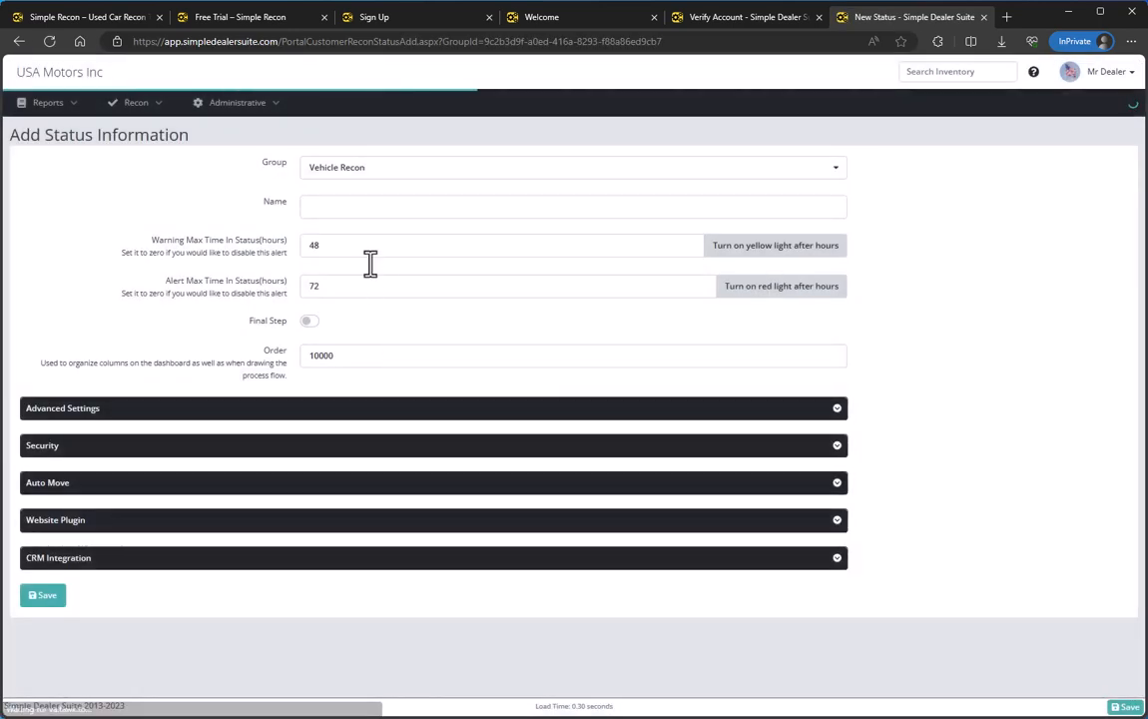
{"action": "left_click", "coordinate": [372, 207]}
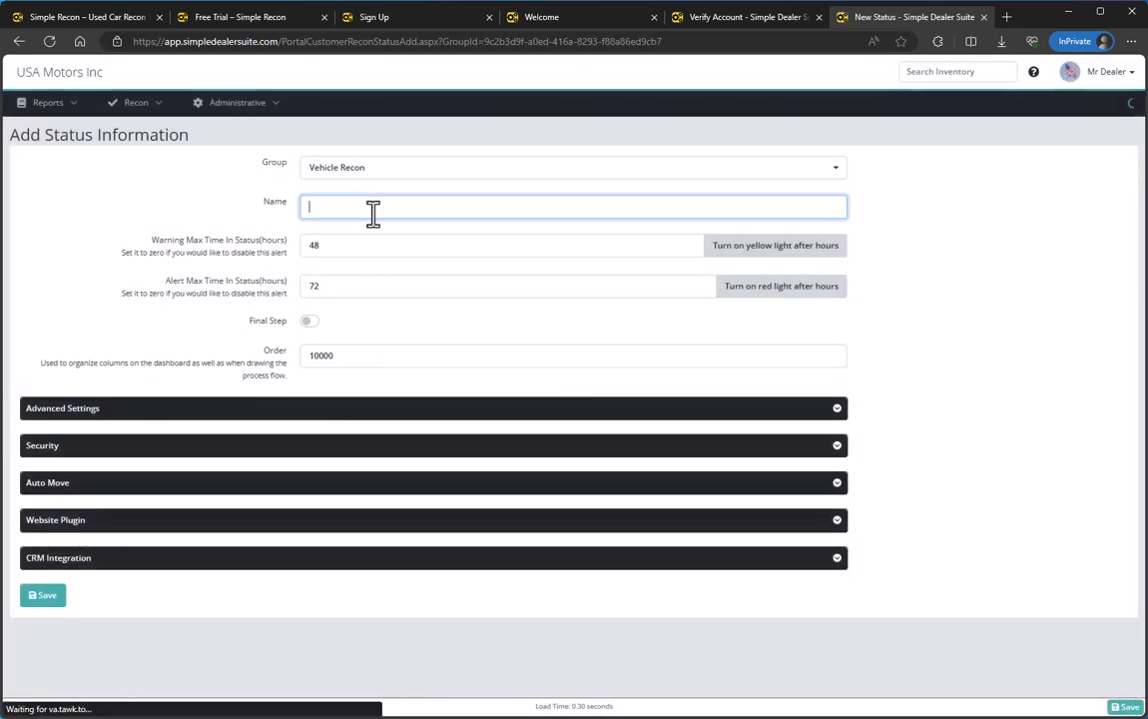
{"action": "type", "text": "Body Shop"}
{"action": "key", "text": "Tab"}
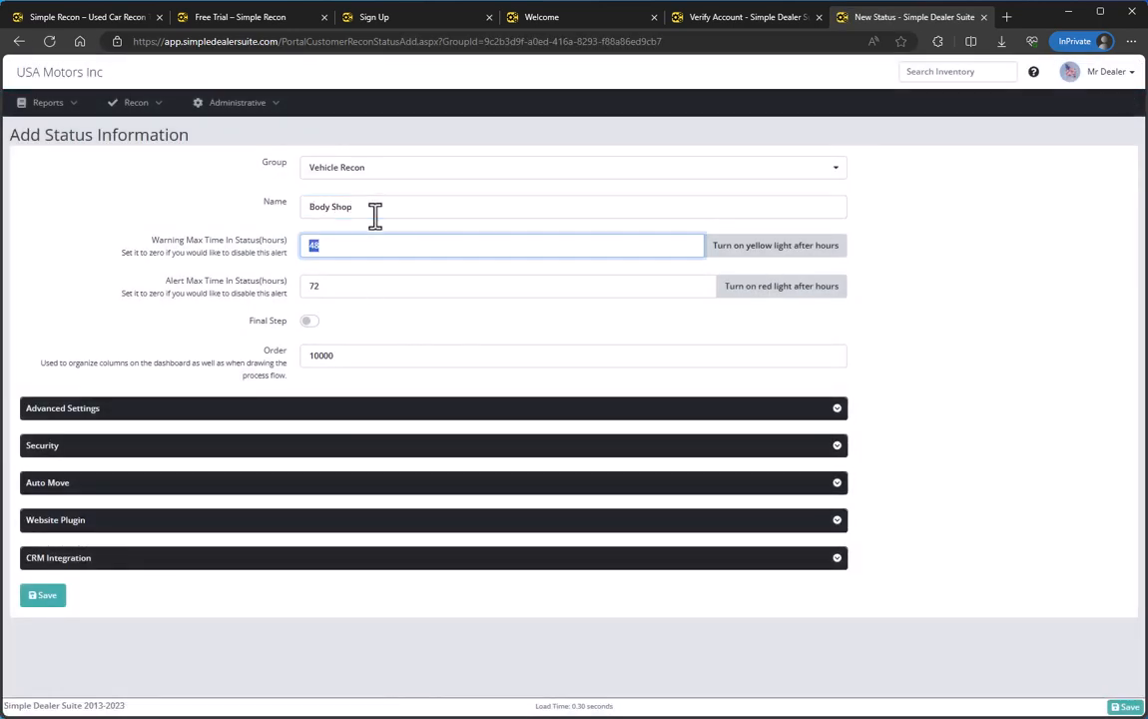
{"action": "left_click", "coordinate": [403, 362]}
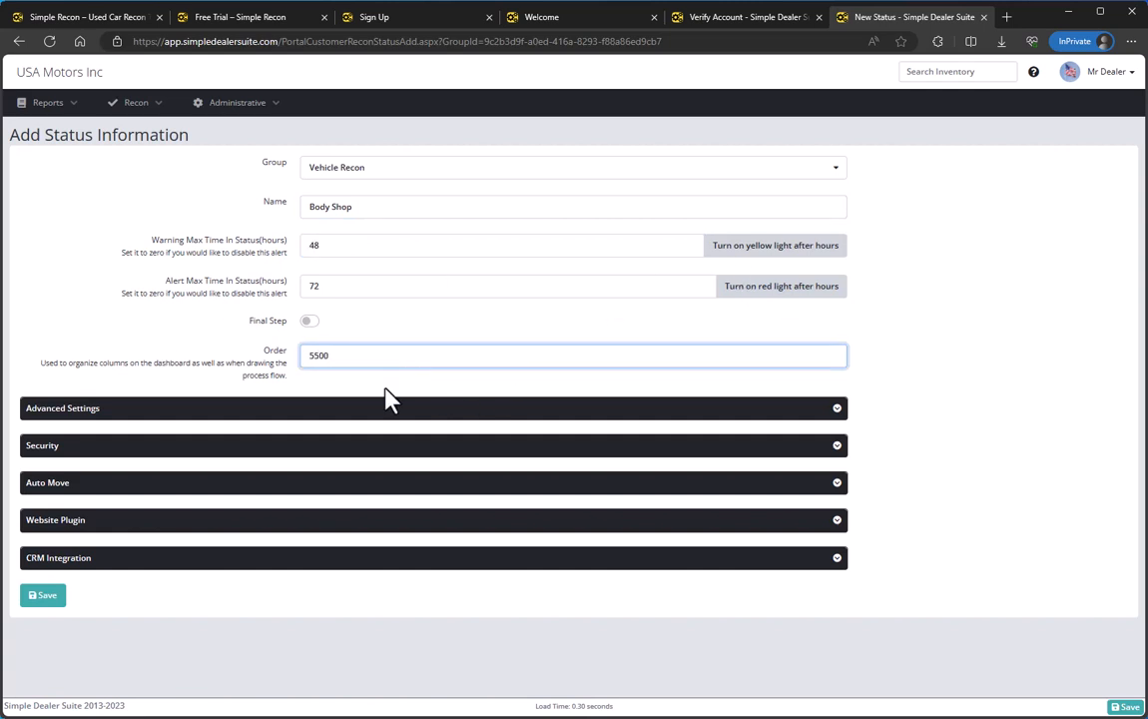
{"action": "left_click", "coordinate": [45, 597]}
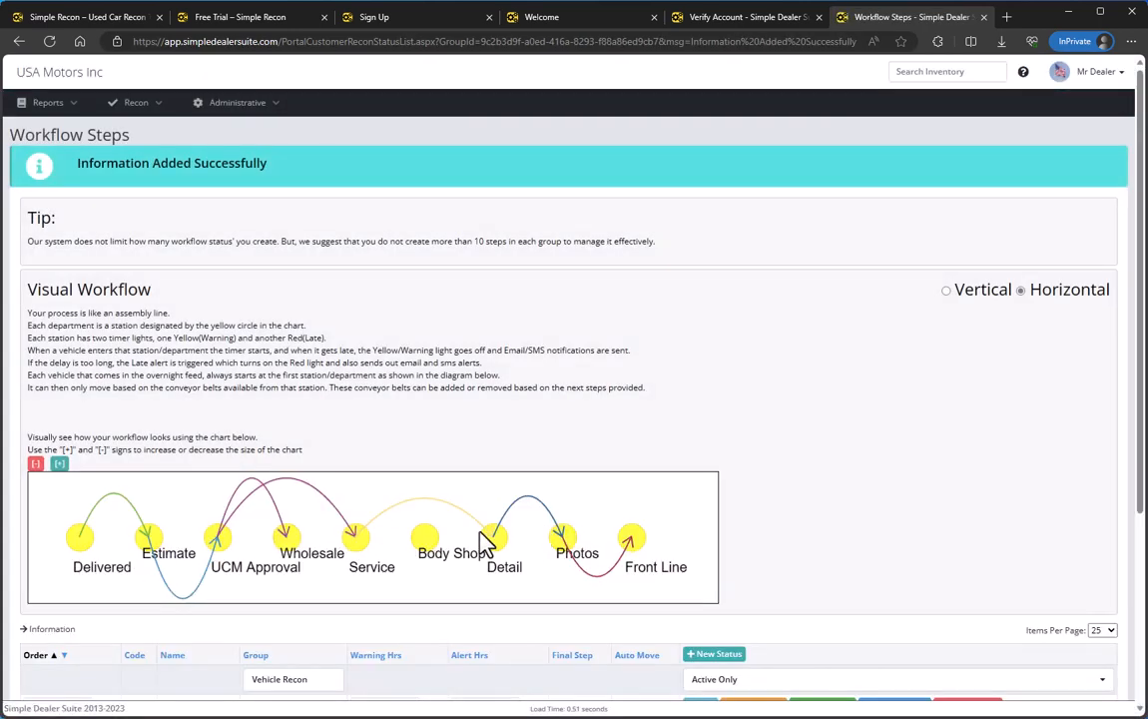
Add Body Shop to the next steps allowed for the Service status and save.
{"action": "scroll", "coordinate": [520, 519], "scroll_direction": "down", "scroll_amount": 1}
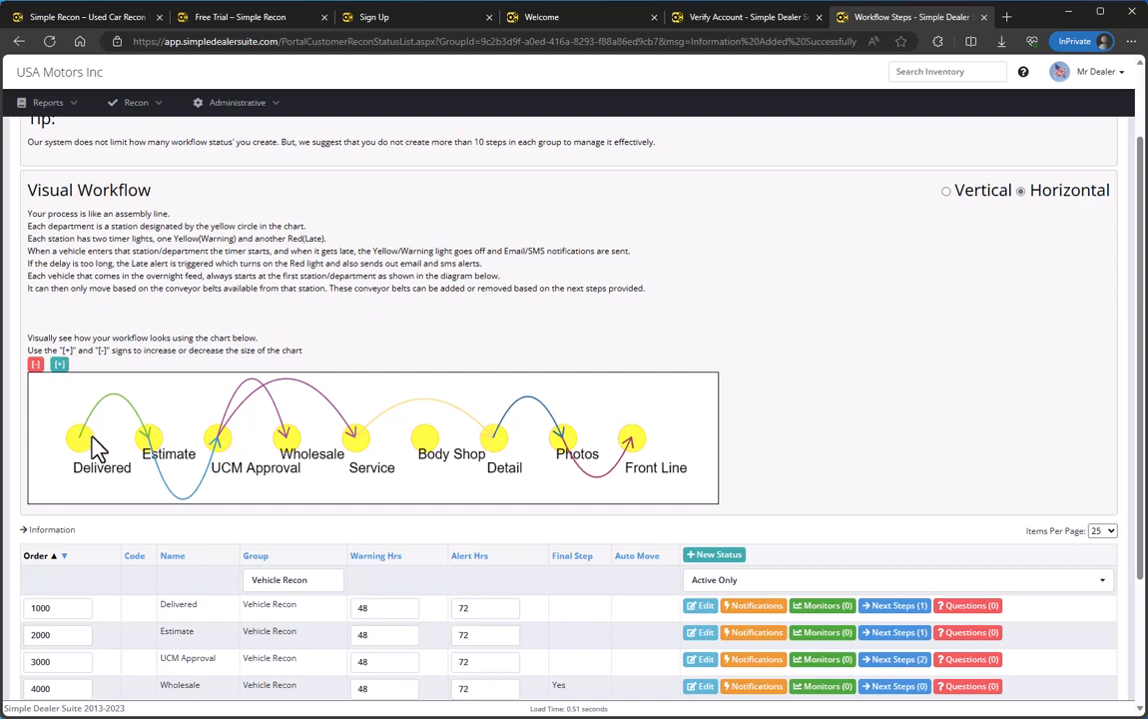
{"action": "scroll", "coordinate": [350, 480], "scroll_direction": "down", "scroll_amount": 3}
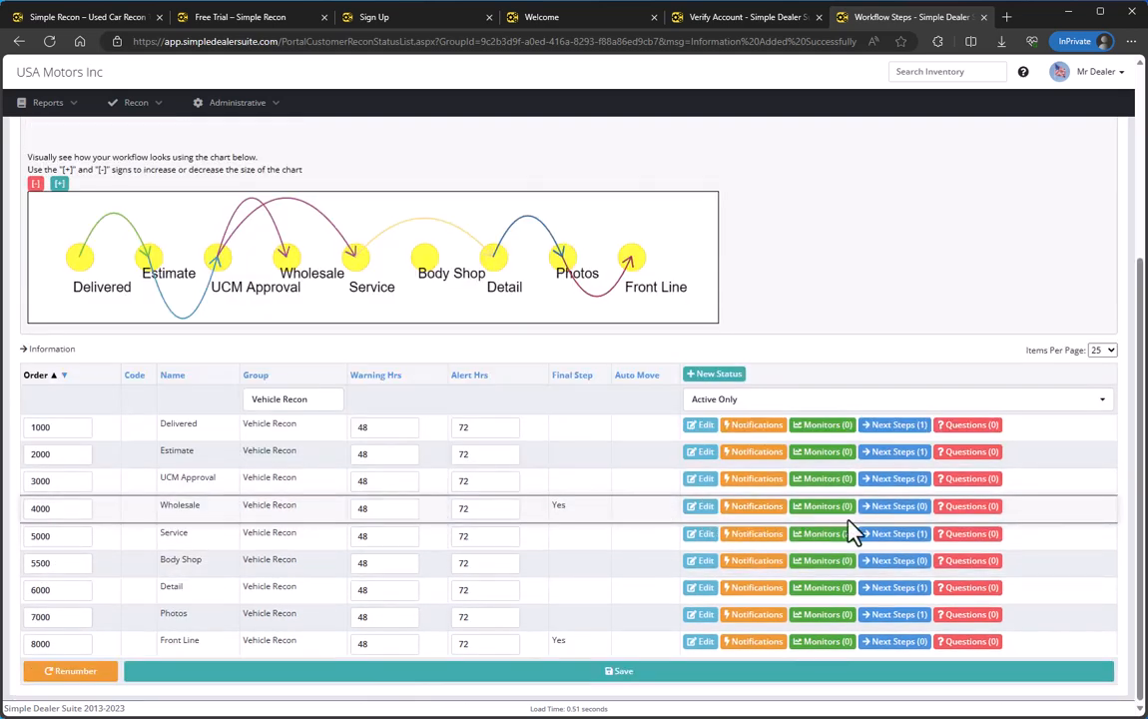
{"action": "left_click", "coordinate": [895, 533]}
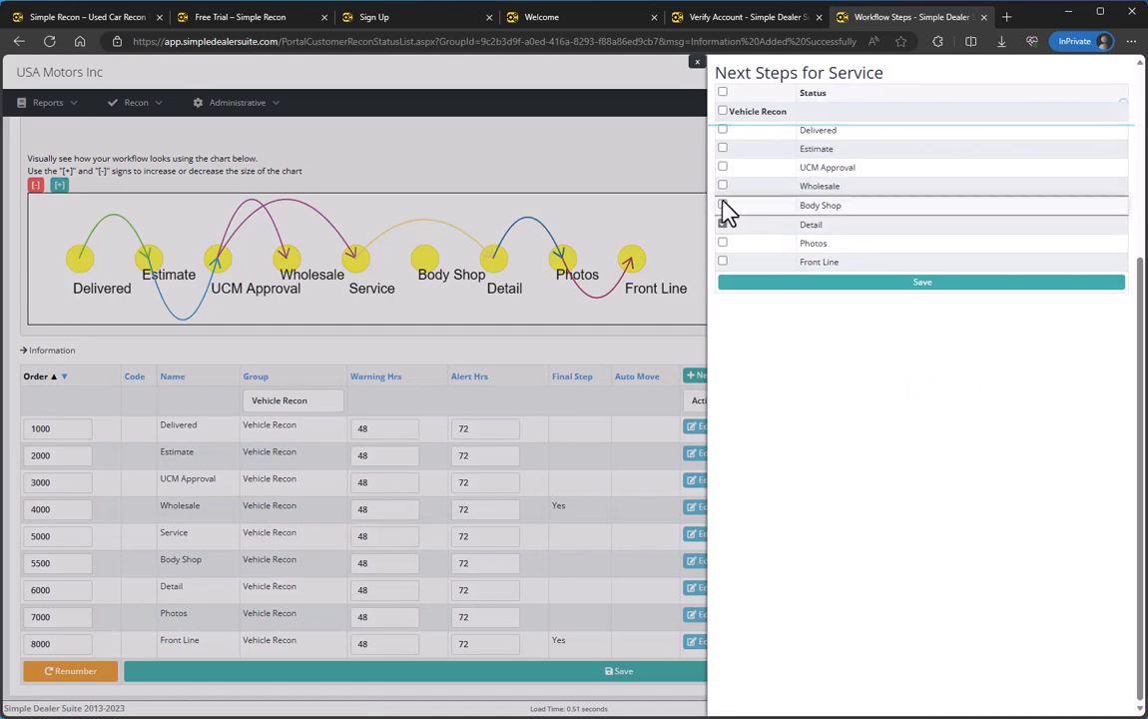
{"action": "left_click", "coordinate": [723, 204]}
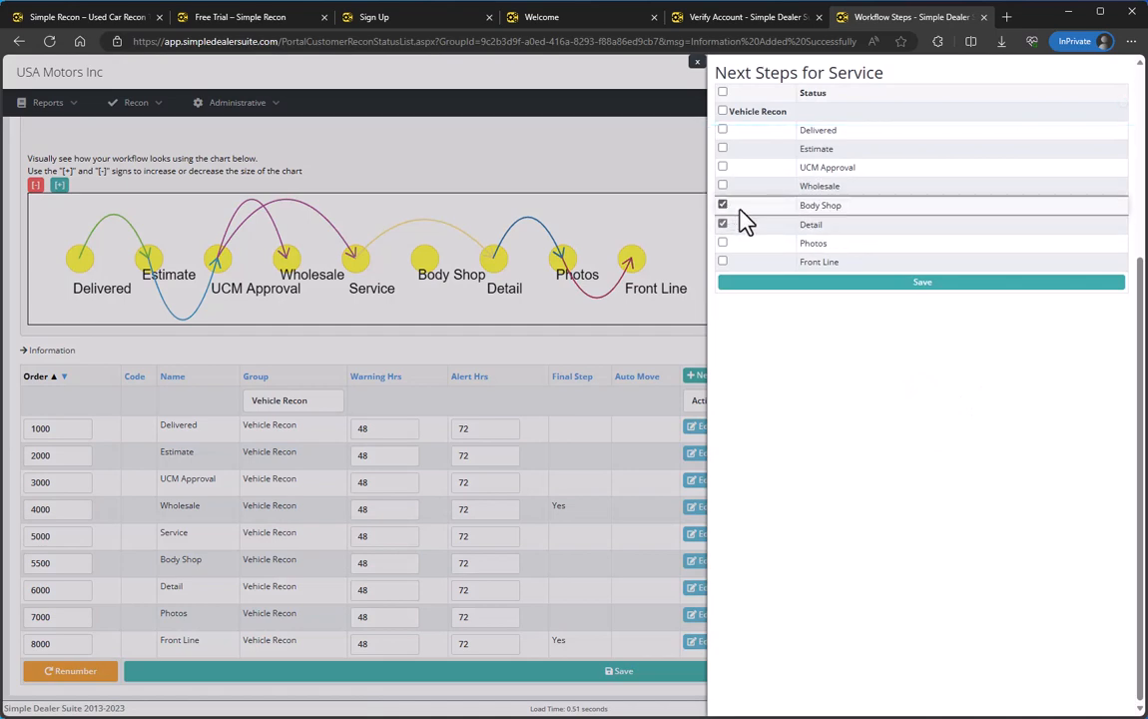
{"action": "left_click", "coordinate": [784, 283]}
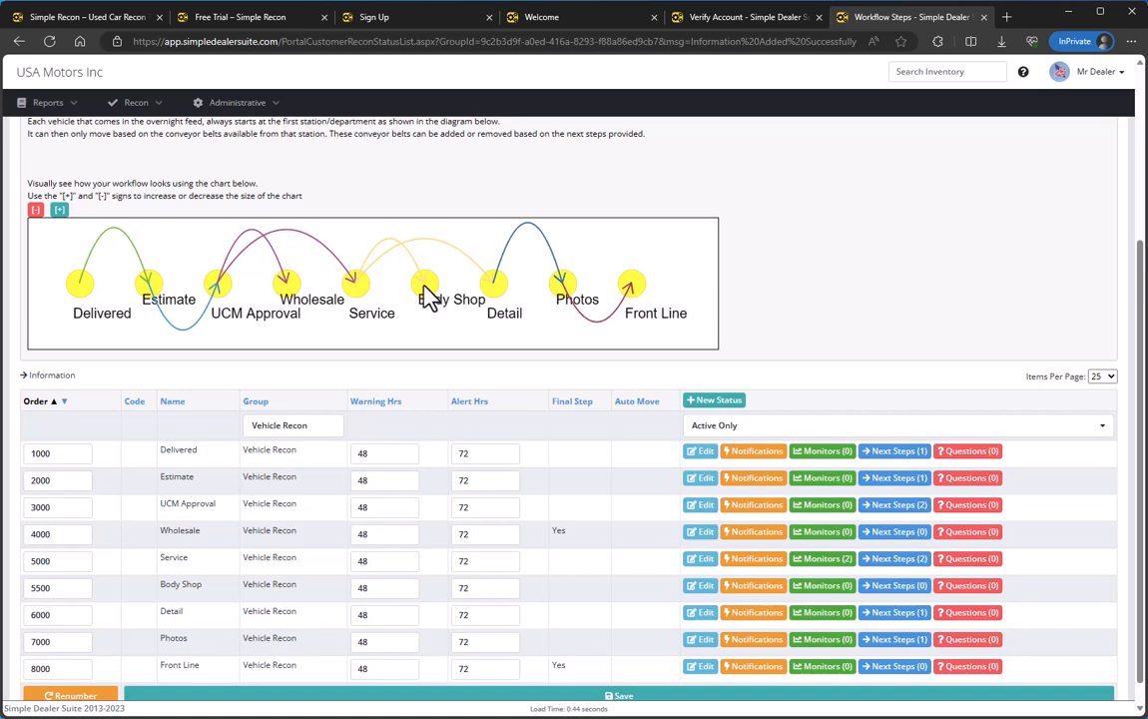
Set Service and Detail as the next steps for the Body Shop status and save.
{"action": "left_click", "coordinate": [886, 587]}
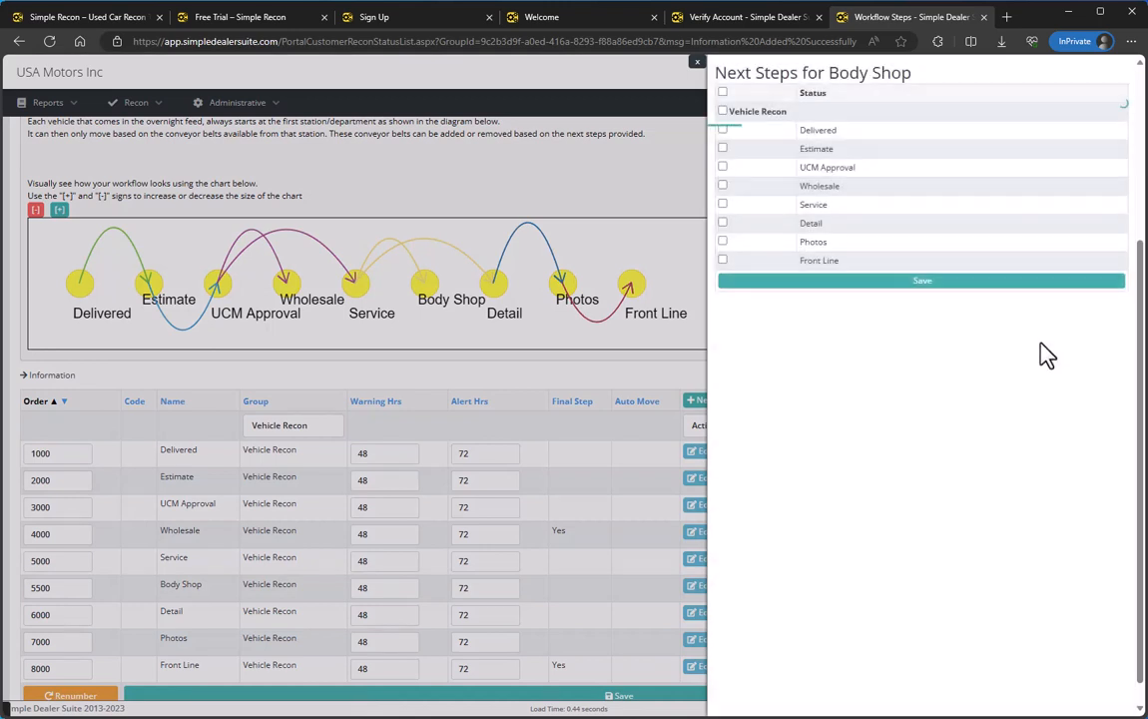
{"action": "left_click", "coordinate": [723, 205]}
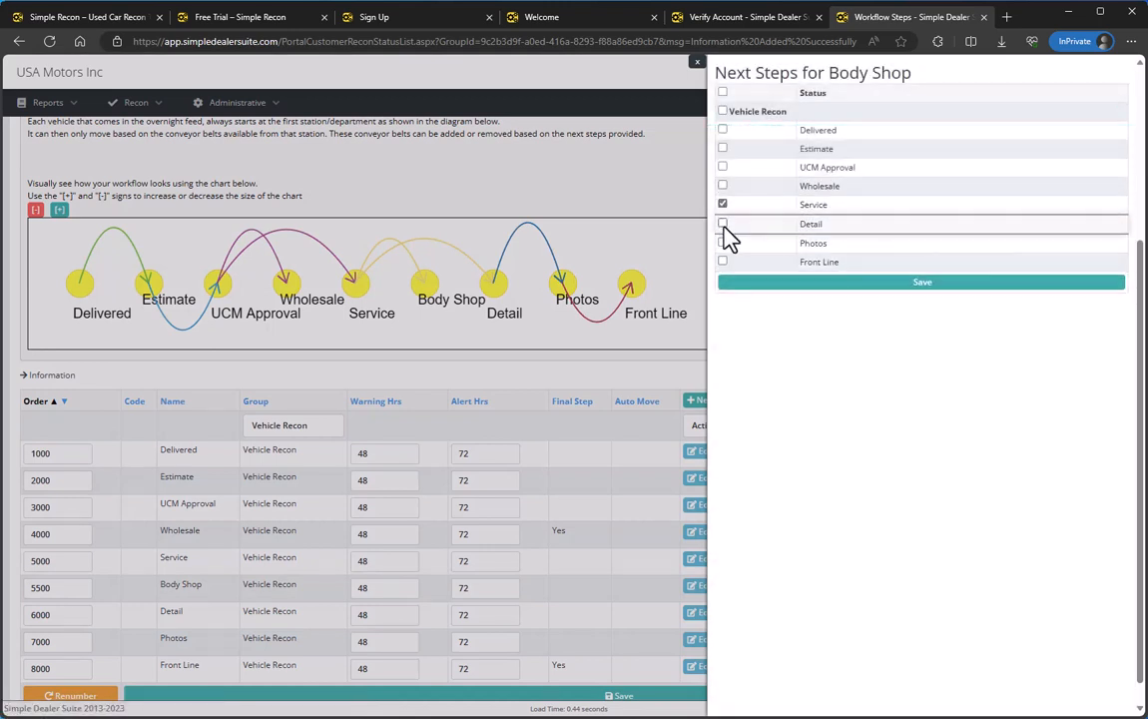
{"action": "left_click", "coordinate": [723, 224]}
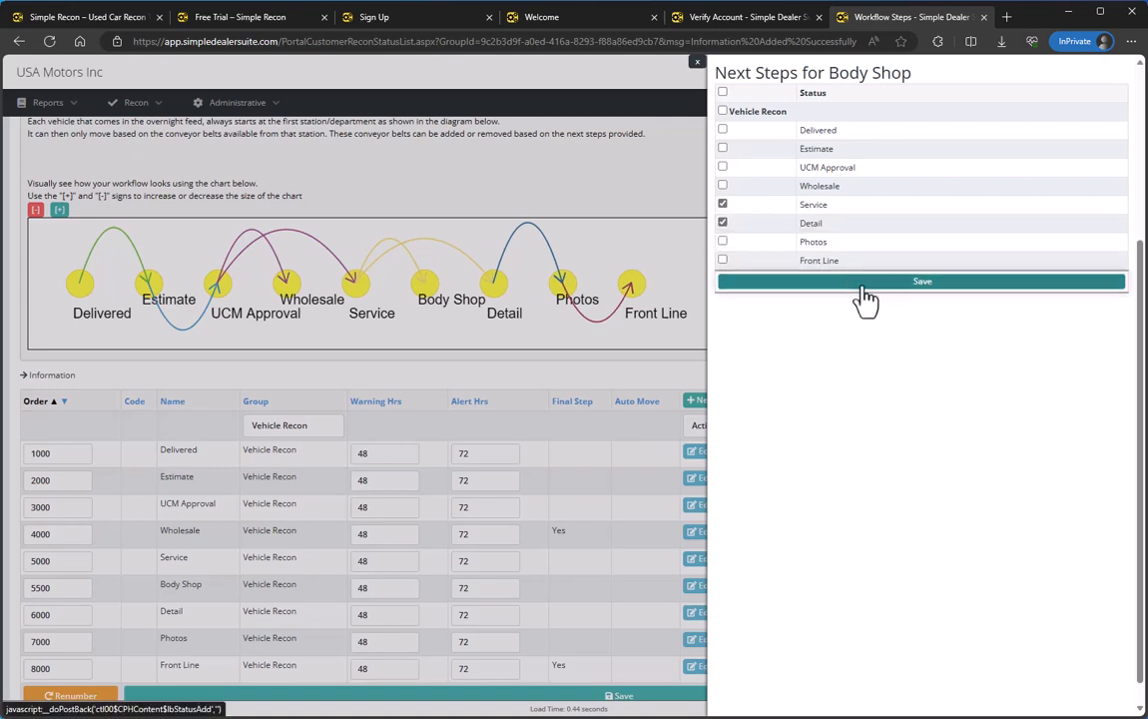
{"action": "left_click", "coordinate": [859, 286]}
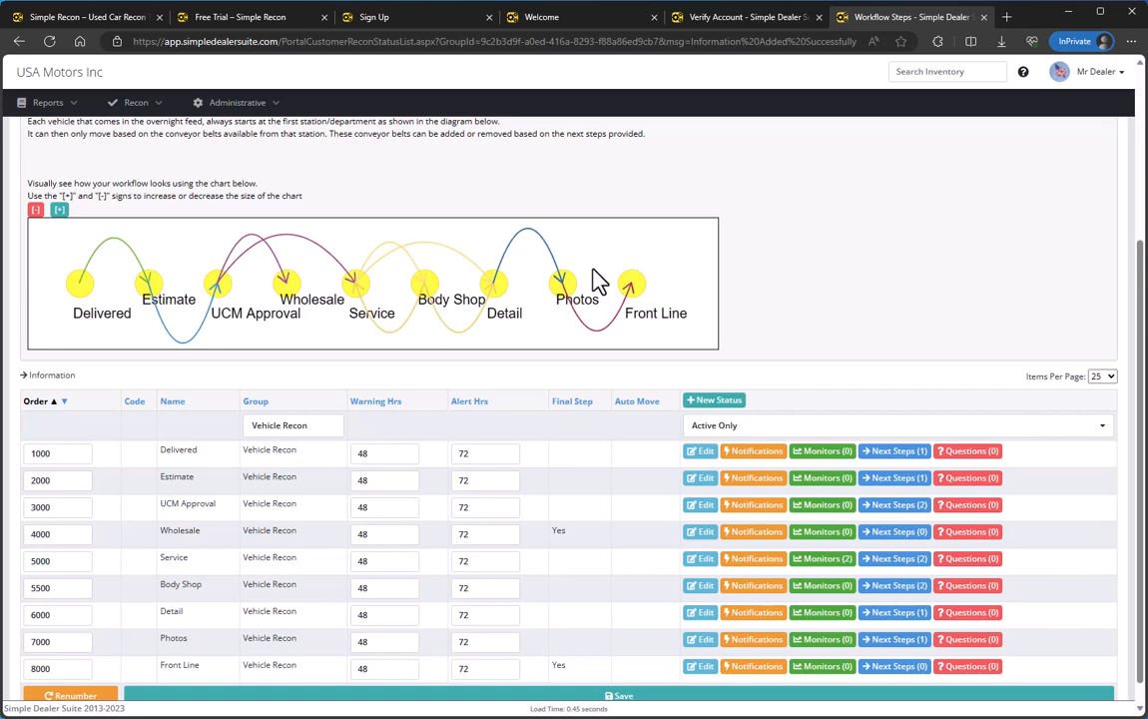
{"action": "left_click", "coordinate": [519, 717]}
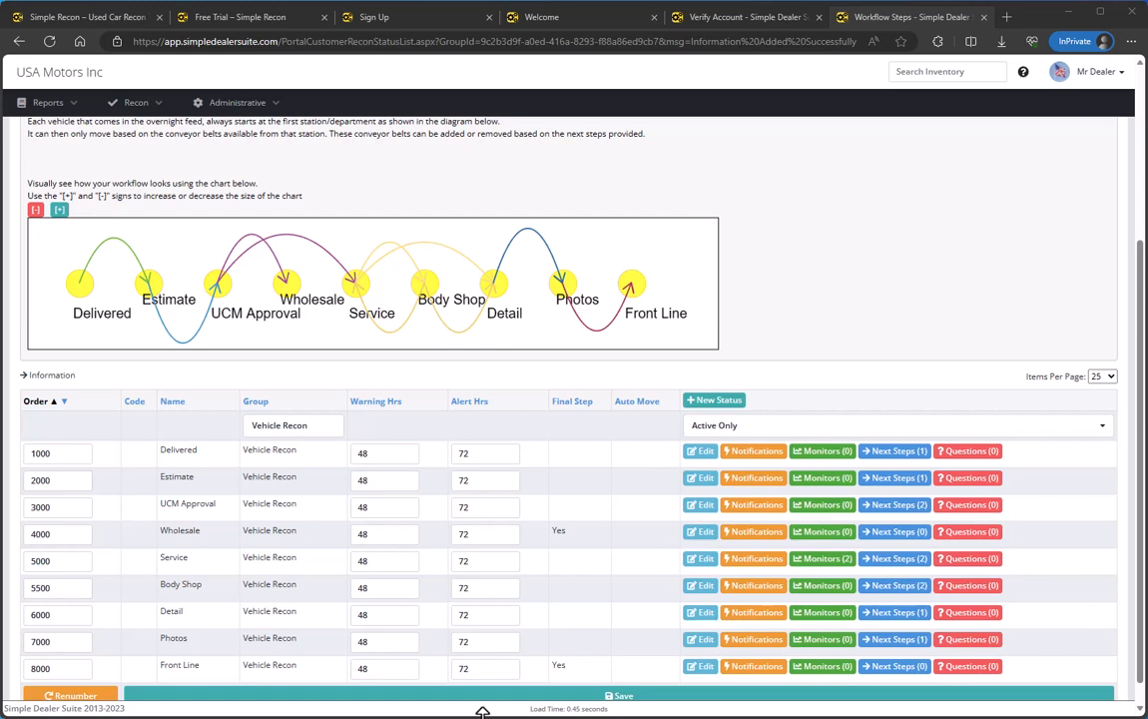
{"action": "left_click", "coordinate": [366, 458]}
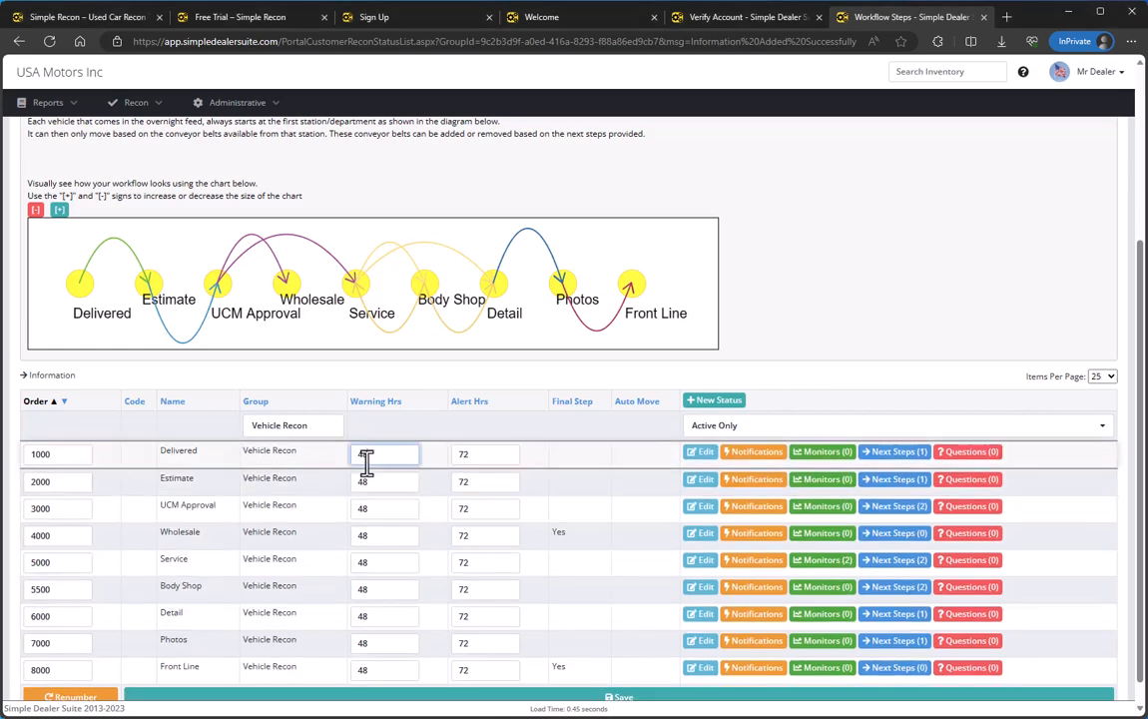
{"action": "double_click", "coordinate": [366, 462]}
{"action": "left_click", "coordinate": [469, 440]}
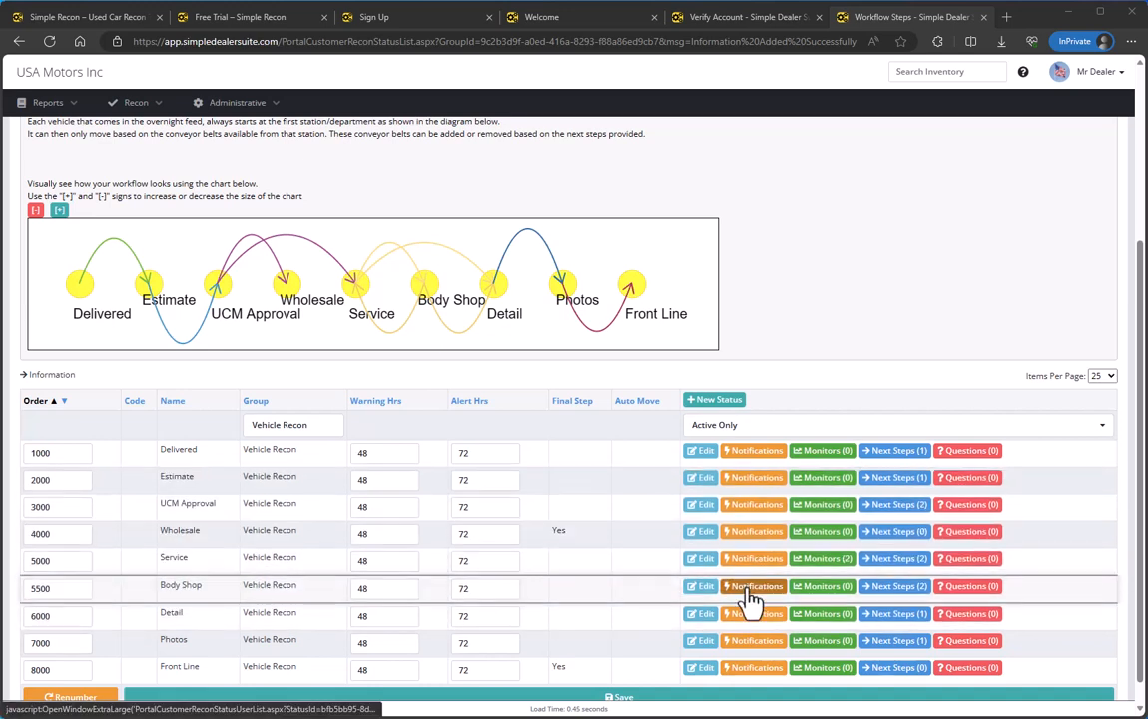
Generate the missing notification entries for Body Shop and enable USAbodyshop's daily timer email plus entry, warning and alert texts and emails, saving the changes.
{"action": "left_click", "coordinate": [751, 591]}
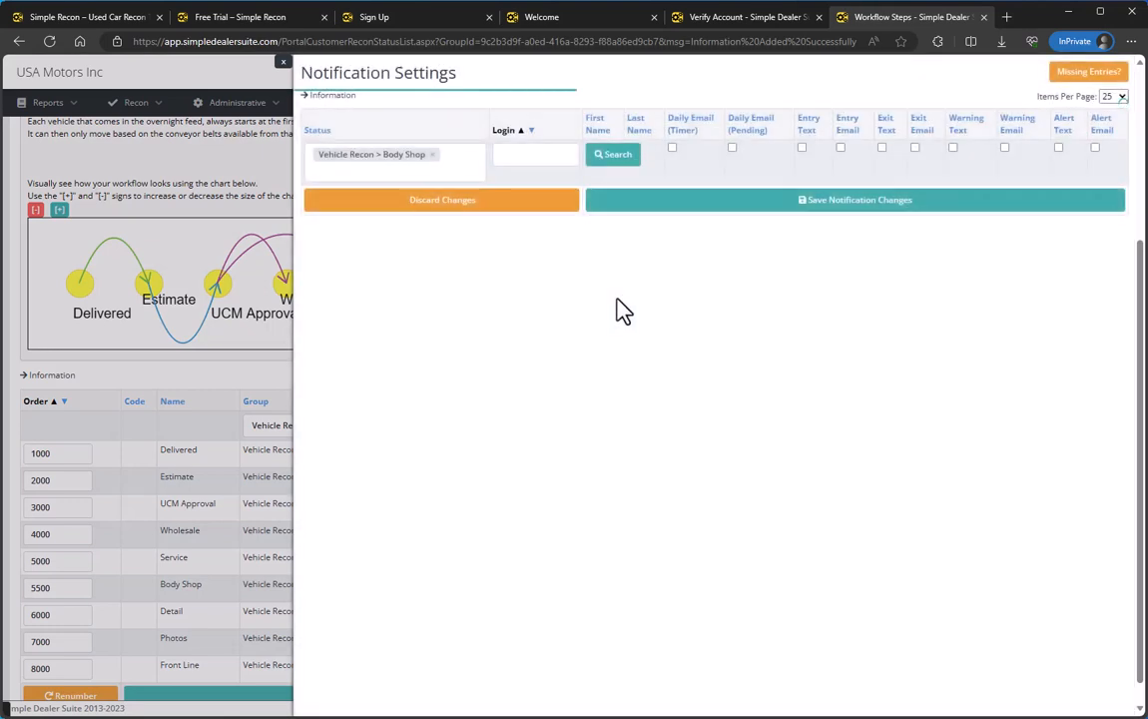
{"action": "left_click", "coordinate": [1072, 80]}
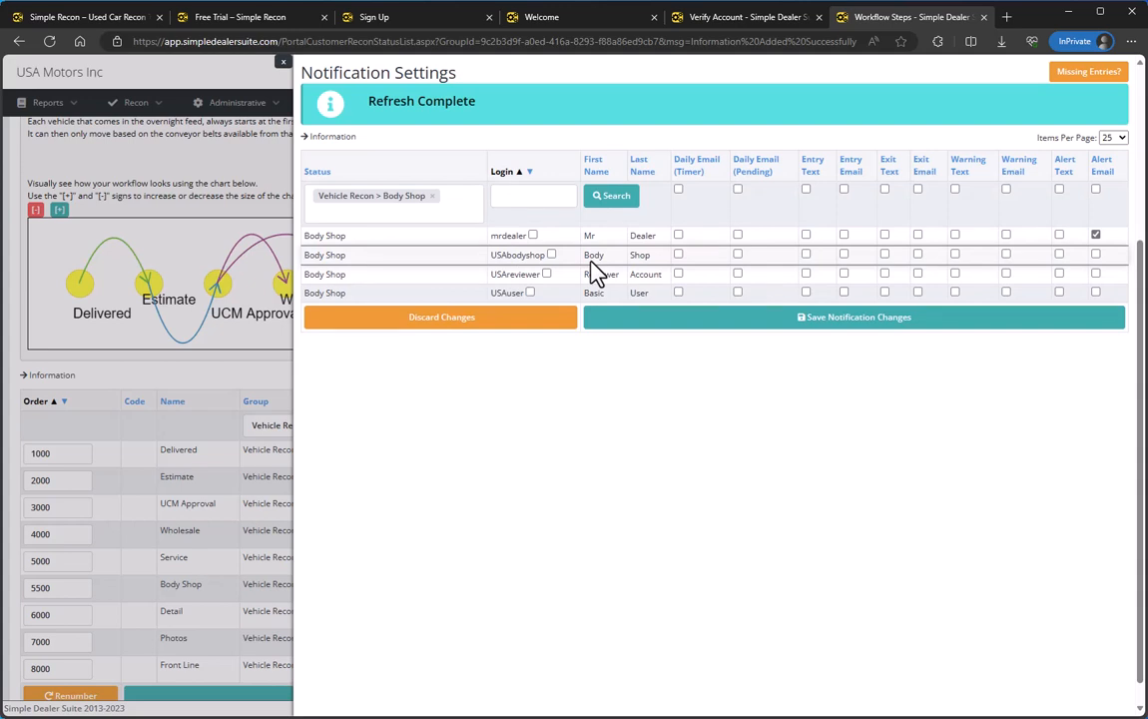
{"action": "left_click", "coordinate": [678, 255]}
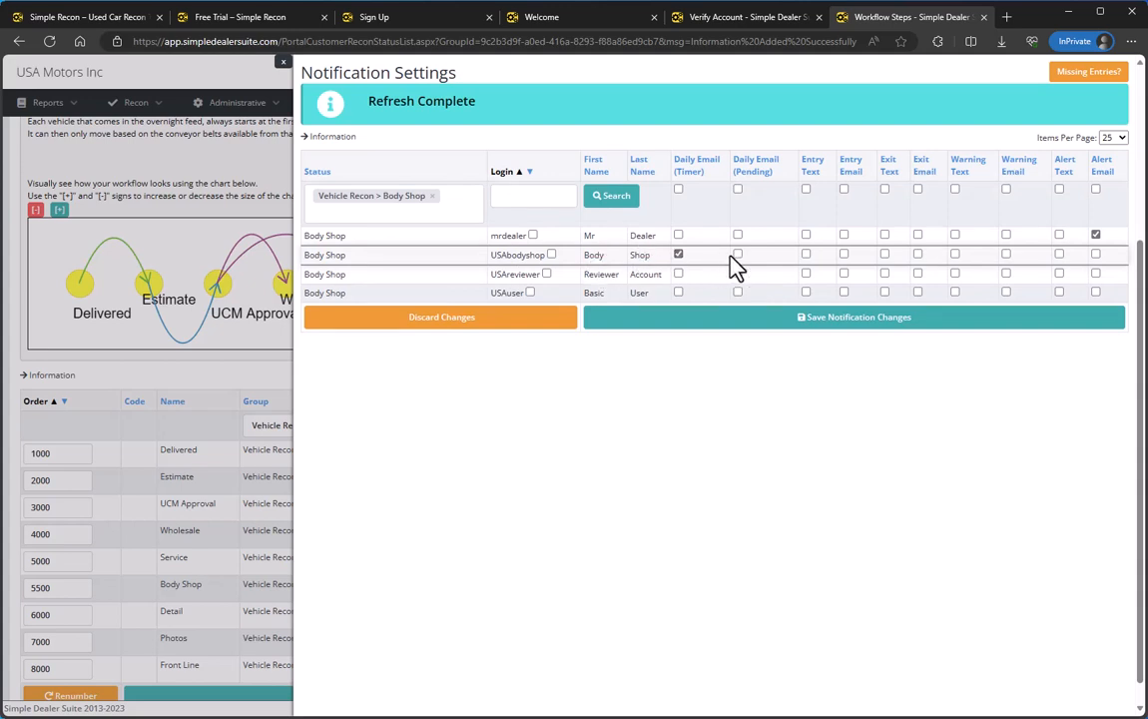
{"action": "left_click", "coordinate": [805, 255]}
{"action": "left_click", "coordinate": [844, 255]}
{"action": "left_click", "coordinate": [955, 256]}
{"action": "left_click", "coordinate": [1059, 254]}
{"action": "left_click", "coordinate": [1095, 255]}
{"action": "left_click", "coordinate": [679, 319]}
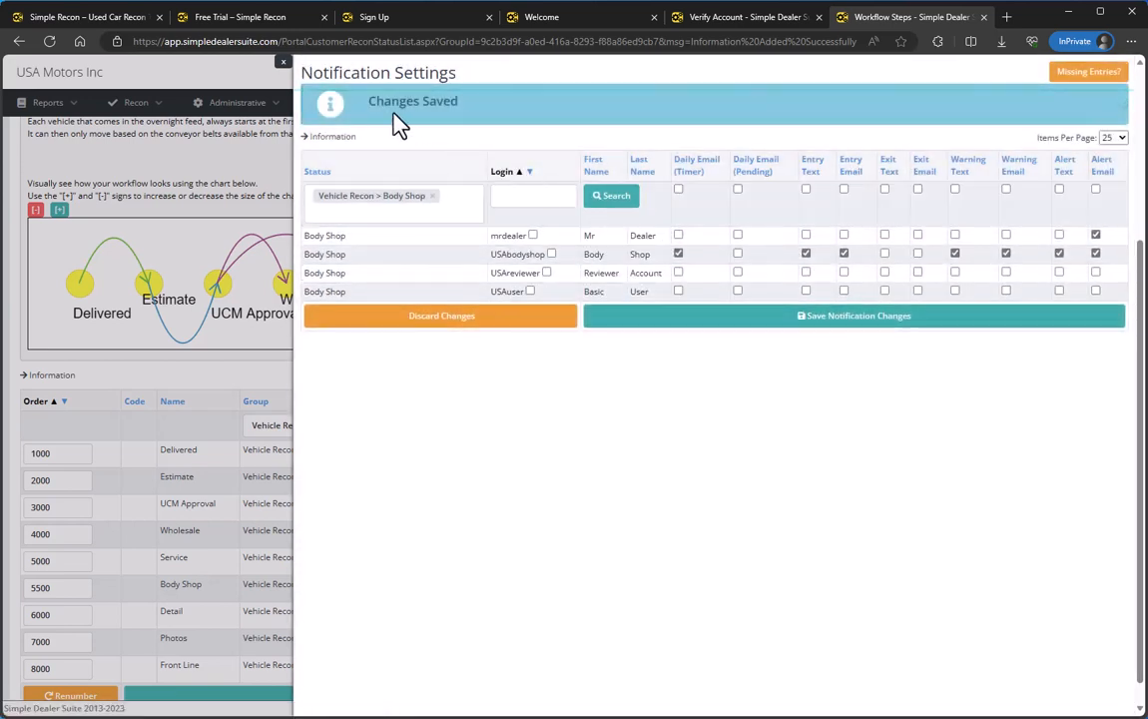
{"action": "left_click", "coordinate": [283, 65]}
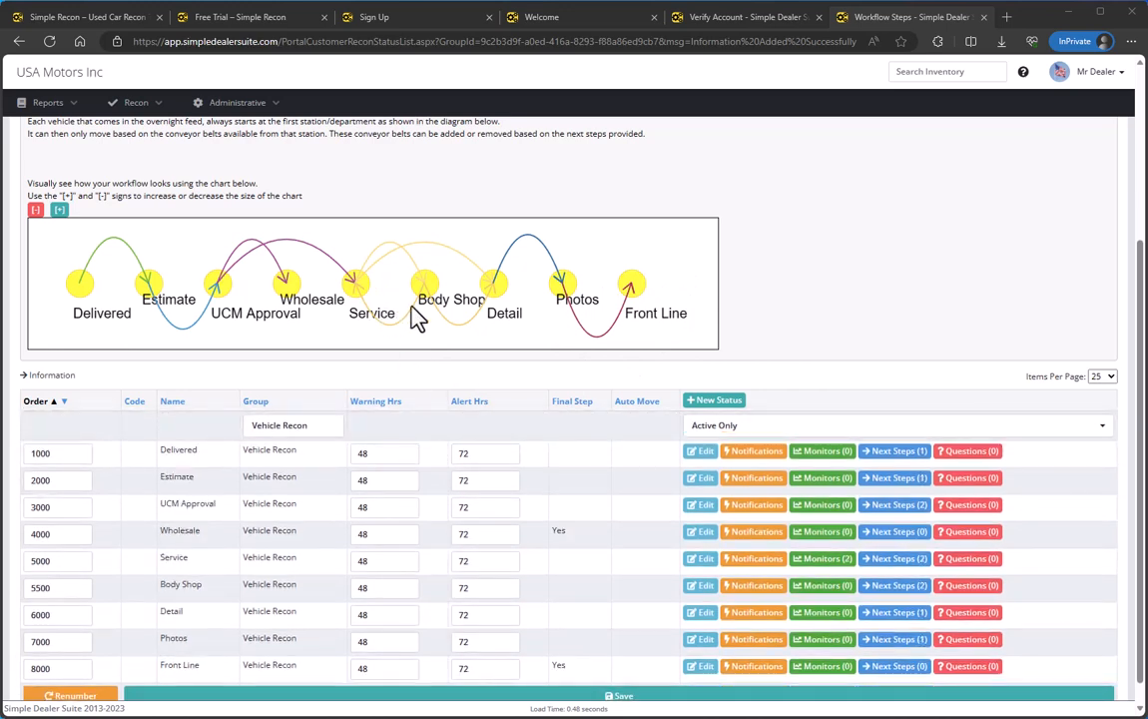
View the Track Progress board and examine the Recon Settings for account options, including the location tracking choices, and weekly email reports.
{"action": "left_click", "coordinate": [132, 104]}
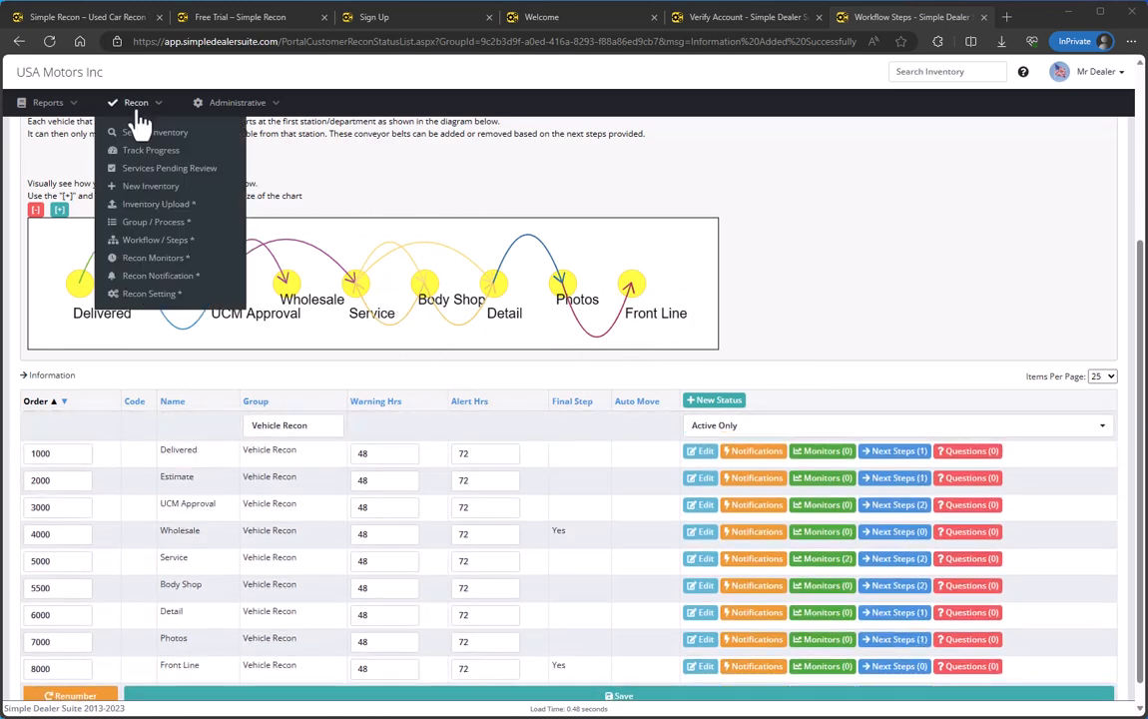
{"action": "left_click", "coordinate": [144, 150]}
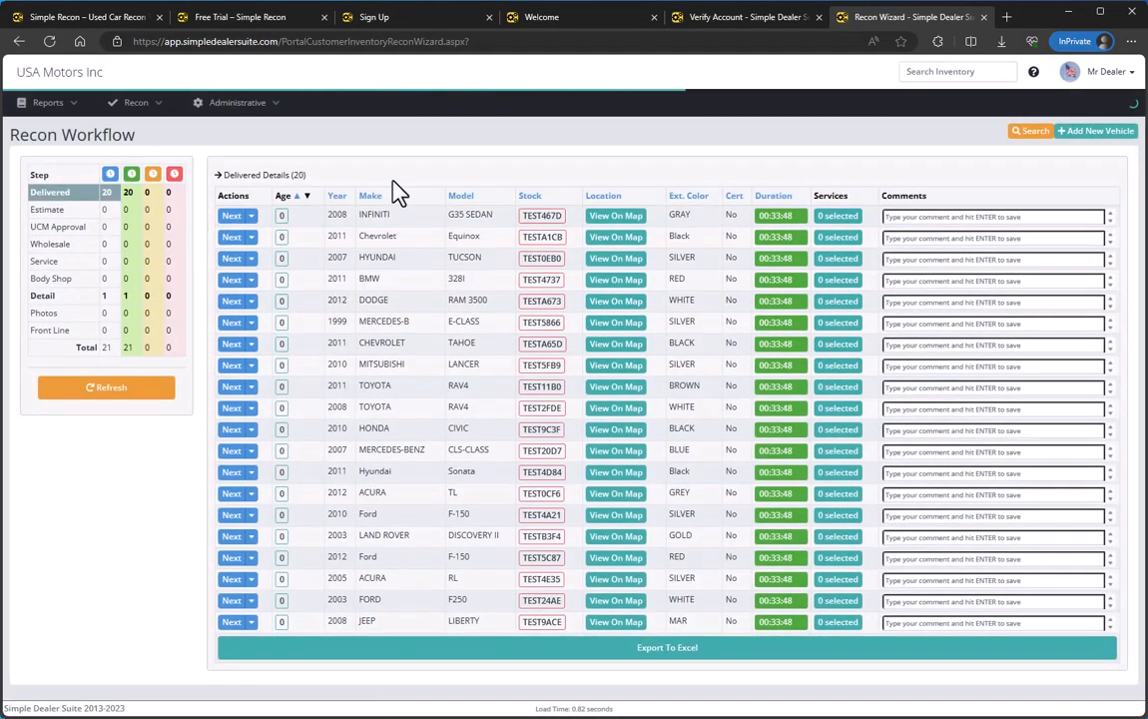
{"action": "left_click", "coordinate": [135, 103]}
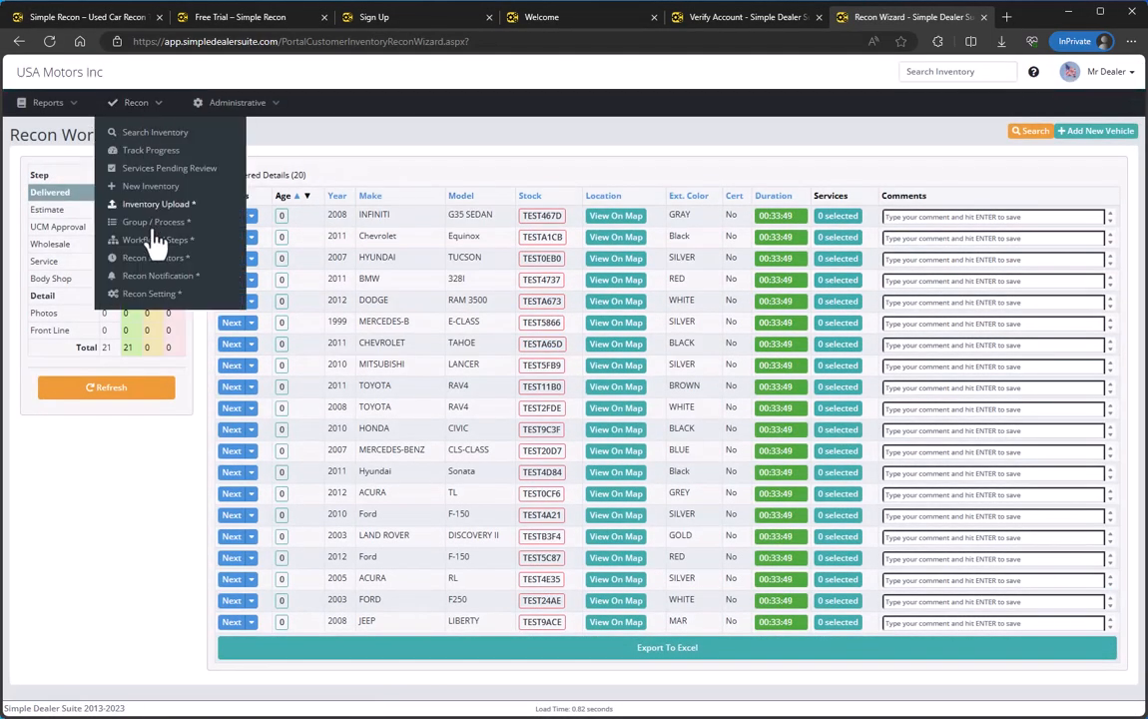
{"action": "left_click", "coordinate": [159, 295]}
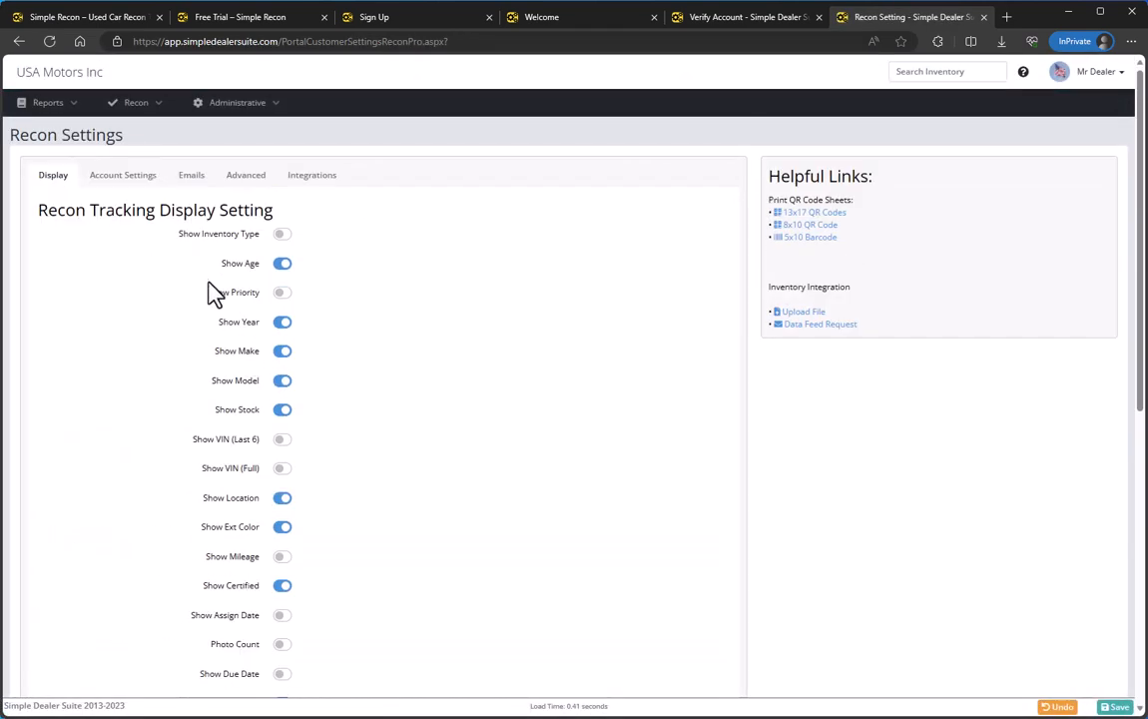
{"action": "left_click", "coordinate": [125, 177]}
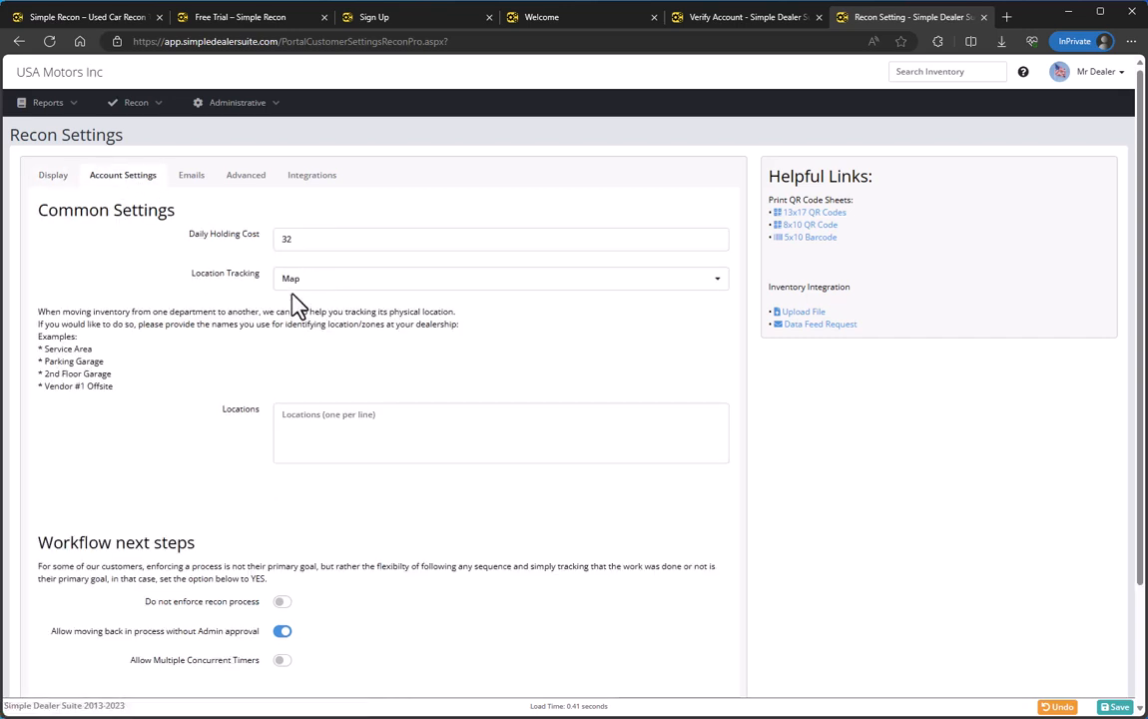
{"action": "left_click", "coordinate": [330, 280]}
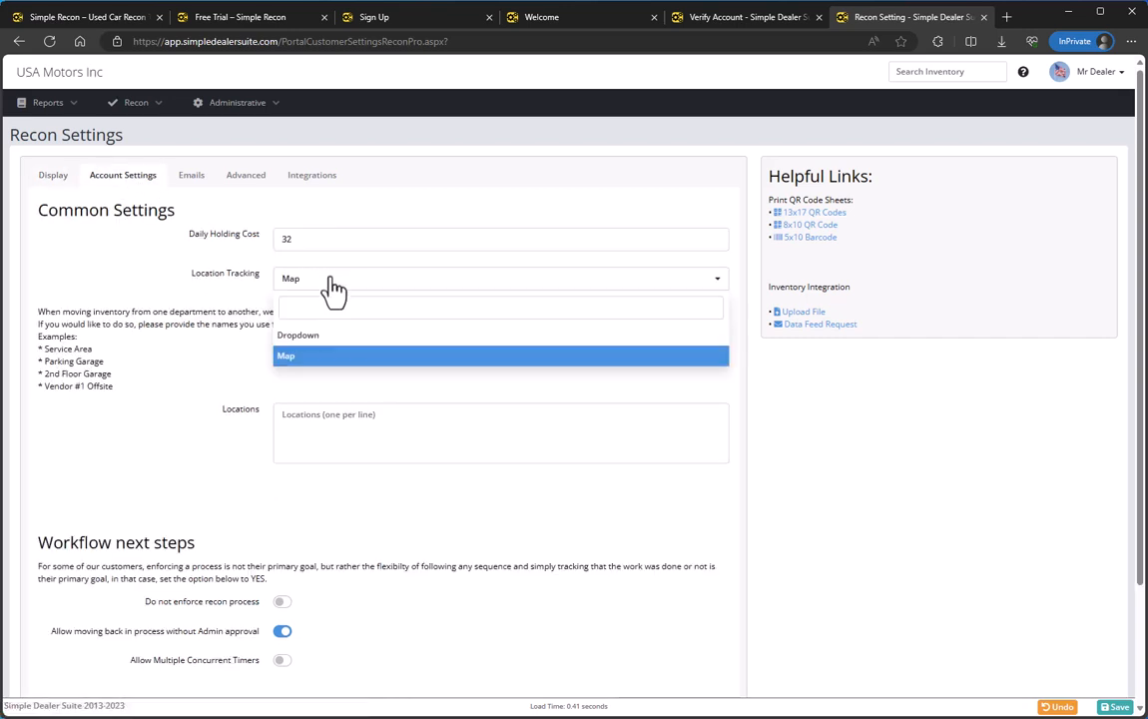
{"action": "left_click", "coordinate": [332, 282]}
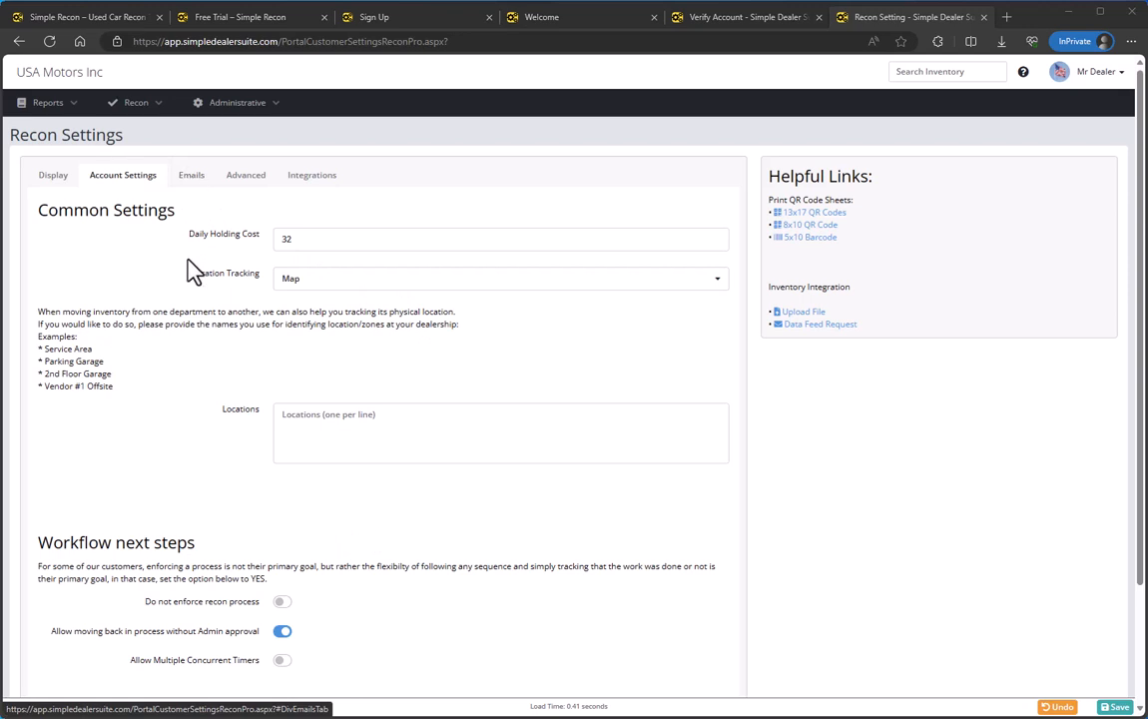
{"action": "left_click", "coordinate": [192, 185]}
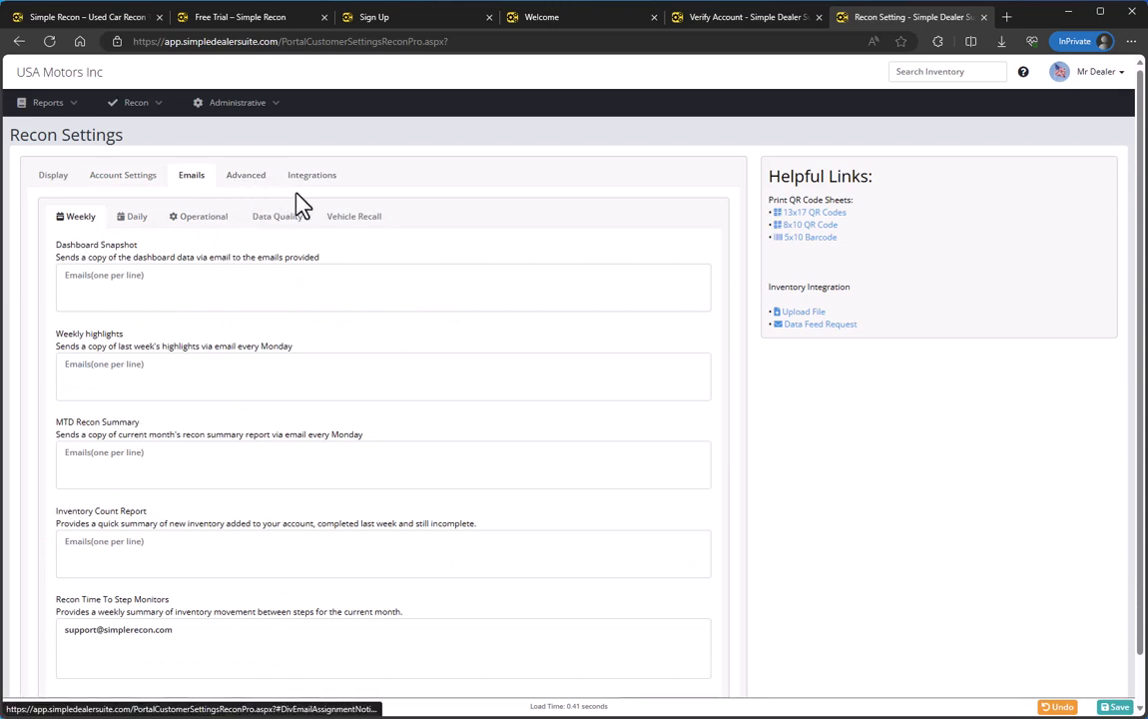
Open the Users administration page, look over the Add New Employee form, and return to the user list.
{"action": "left_click", "coordinate": [246, 108]}
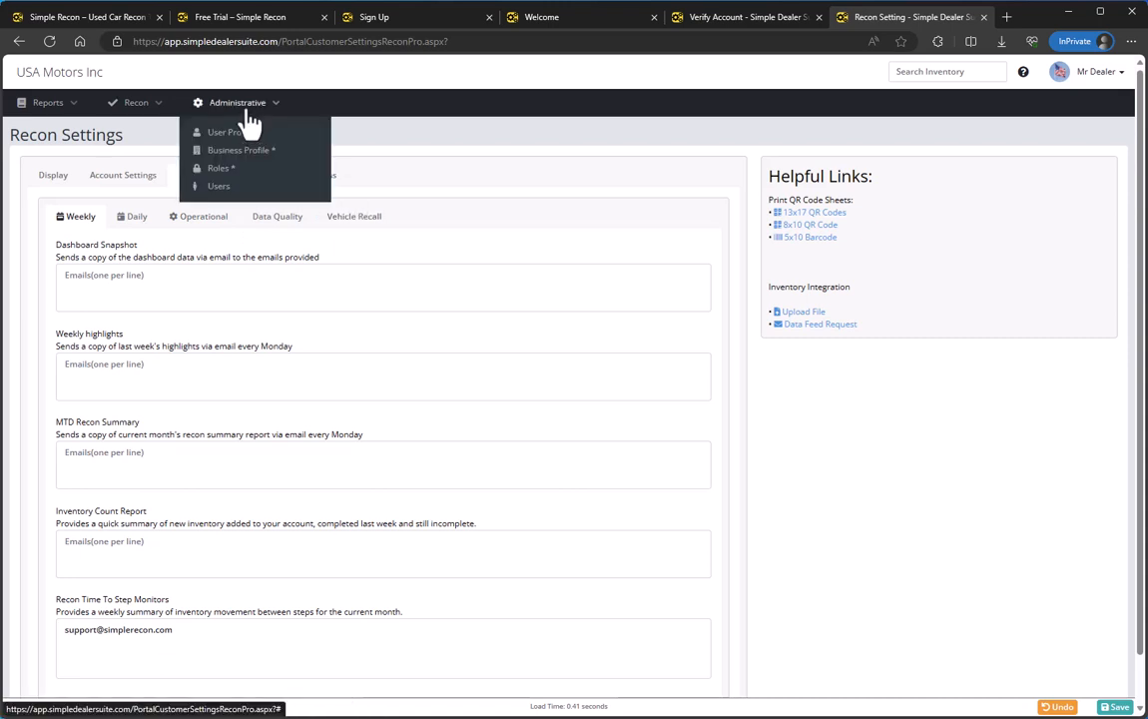
{"action": "left_click", "coordinate": [219, 188]}
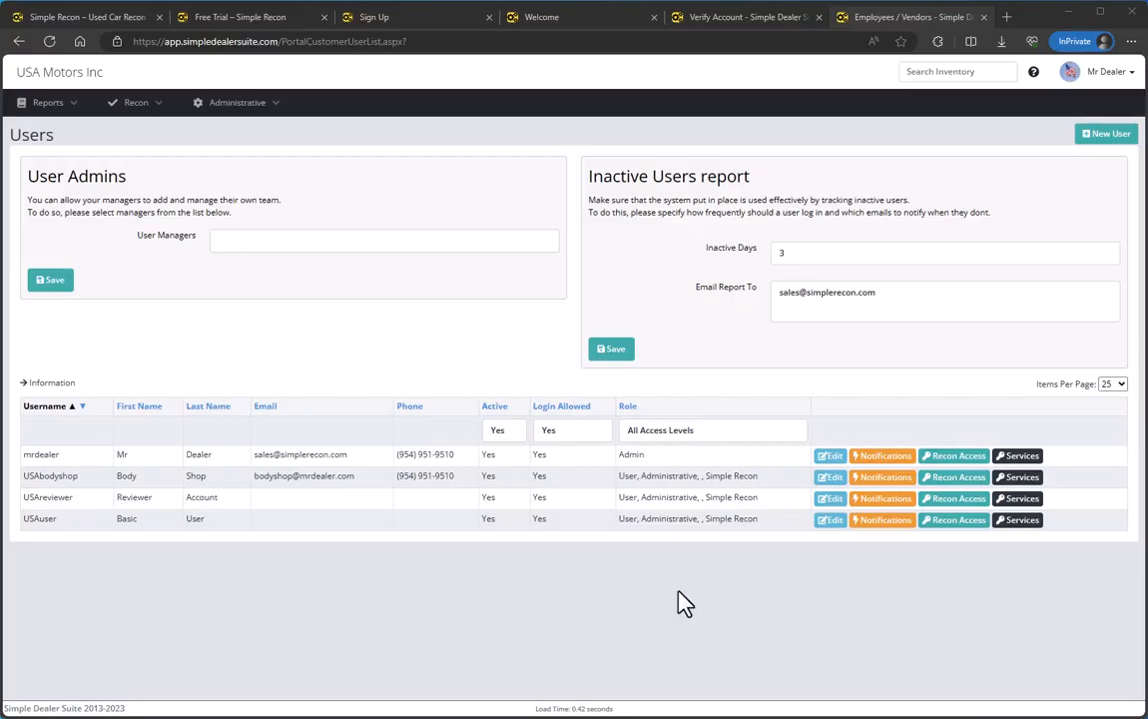
{"action": "left_click", "coordinate": [244, 106]}
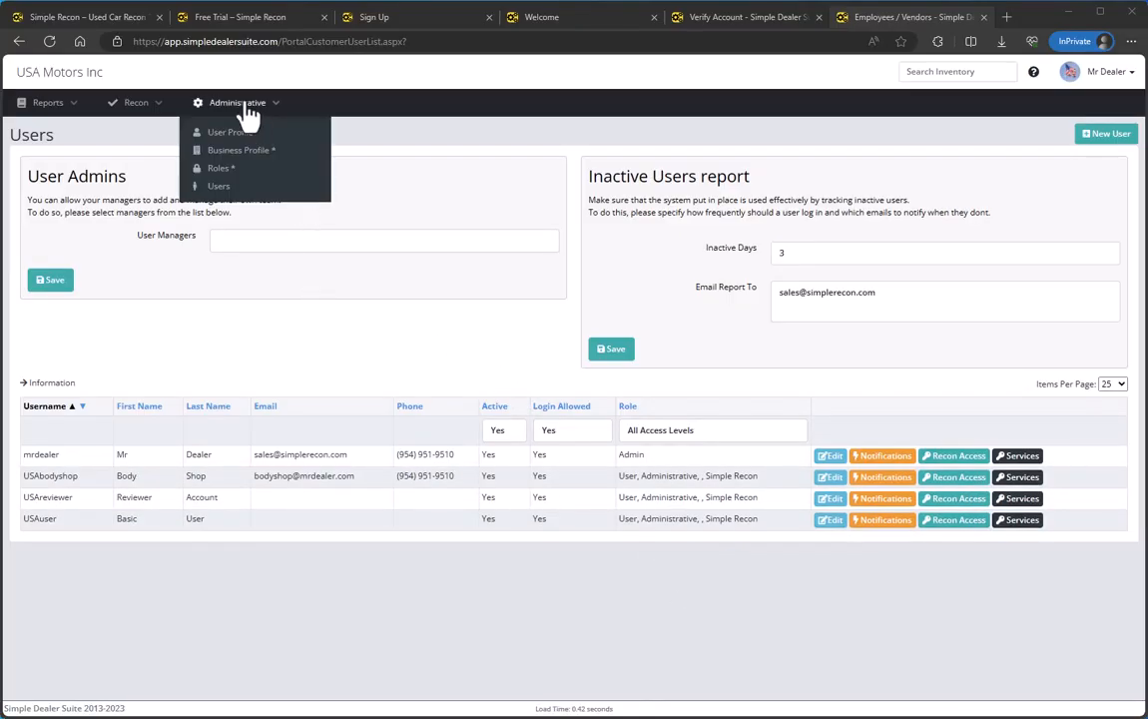
{"action": "left_click", "coordinate": [219, 189]}
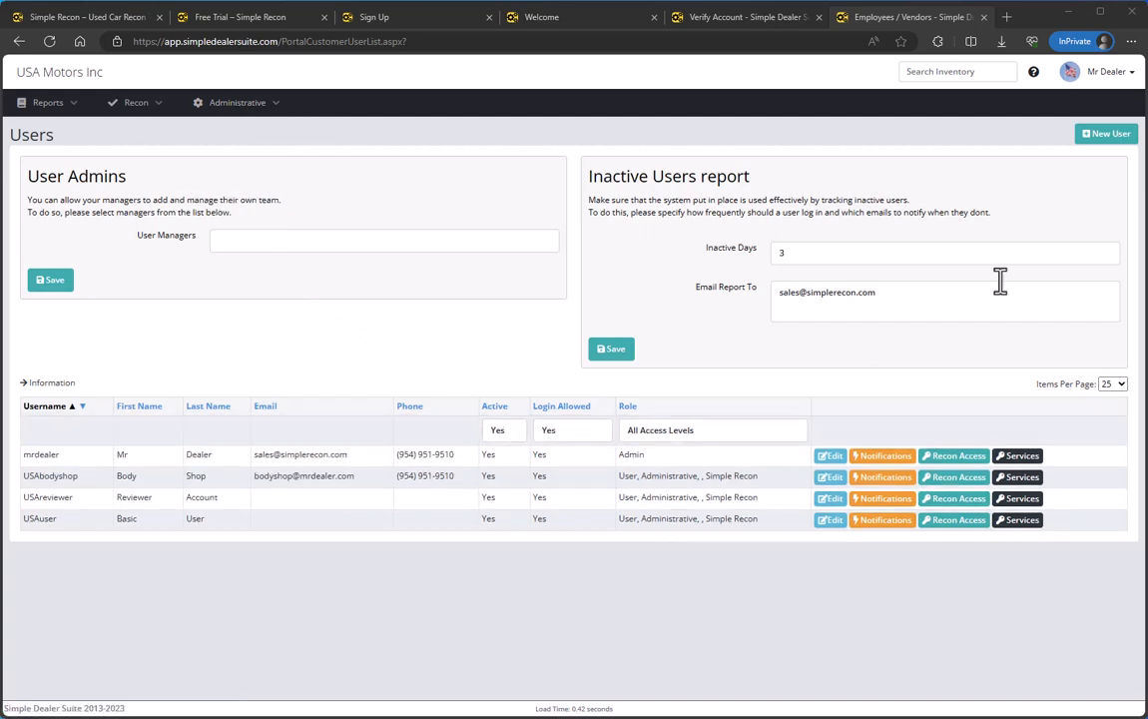
{"action": "left_click", "coordinate": [1108, 136]}
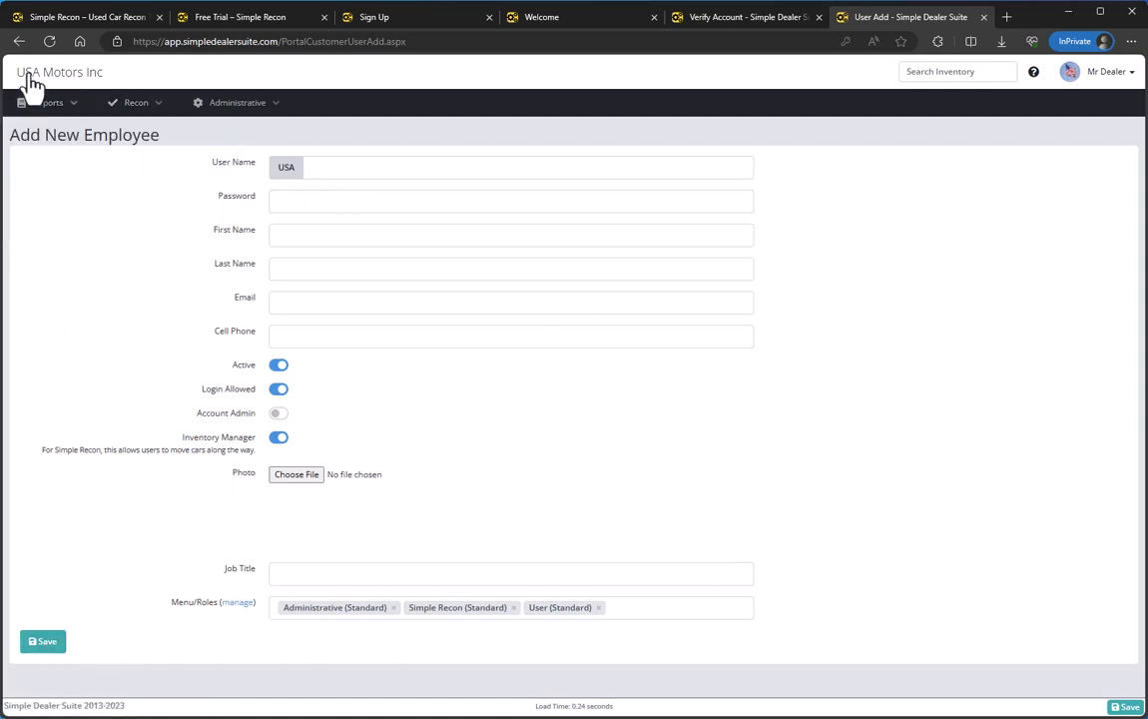
{"action": "left_click", "coordinate": [19, 40]}
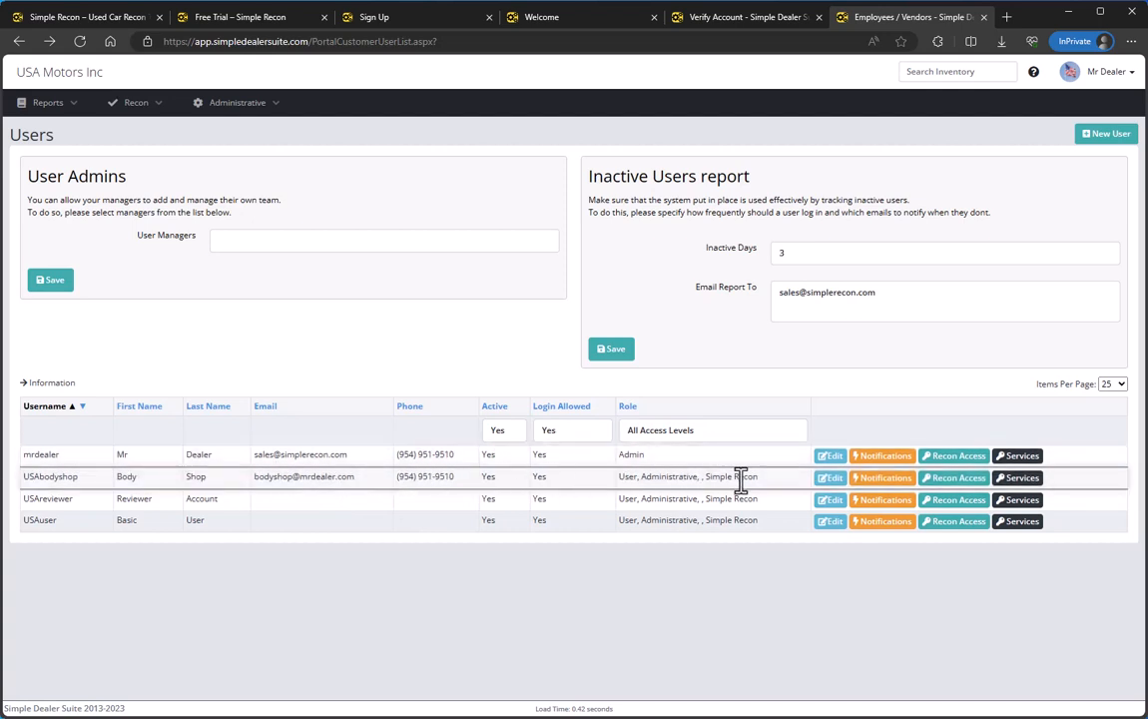
Review the USAbodyshop user's recon access restrictions and the Grant Access form without changing anything.
{"action": "left_click", "coordinate": [960, 483]}
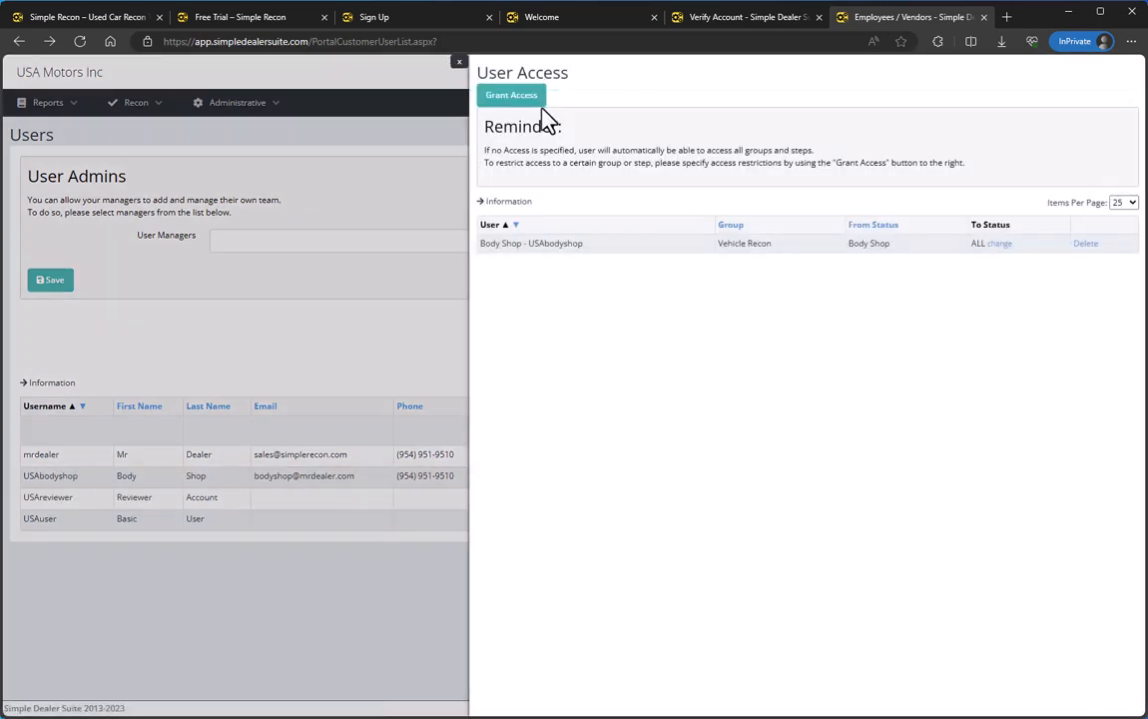
{"action": "left_click", "coordinate": [519, 100]}
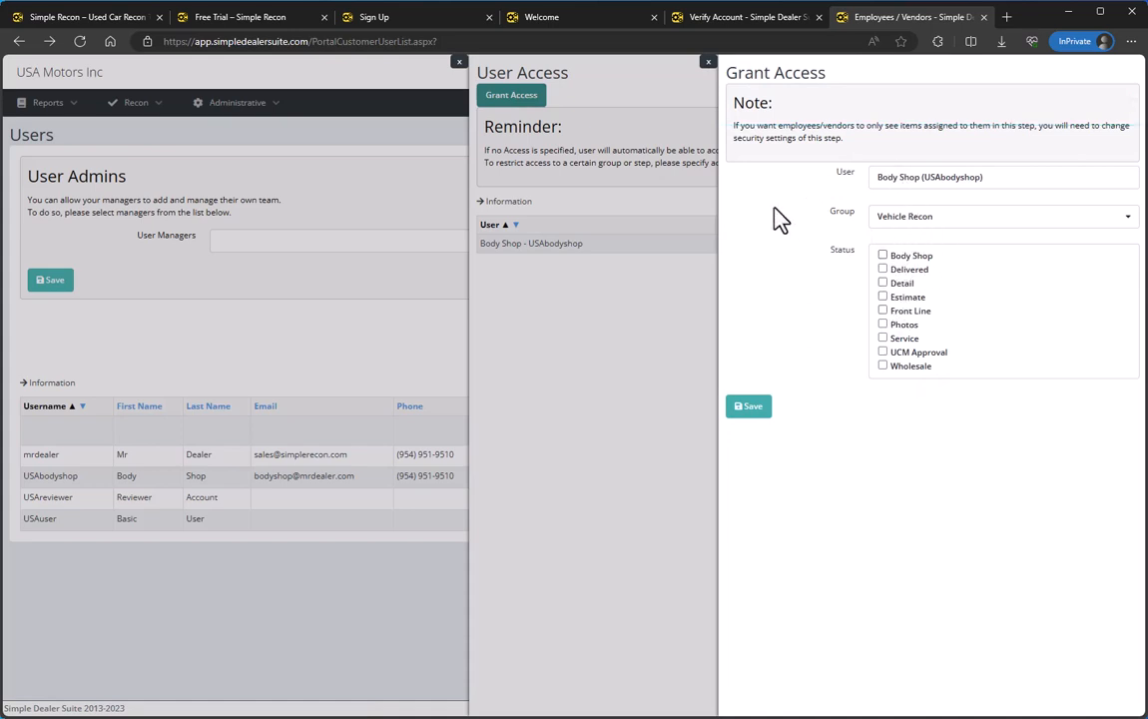
{"action": "left_click", "coordinate": [708, 62]}
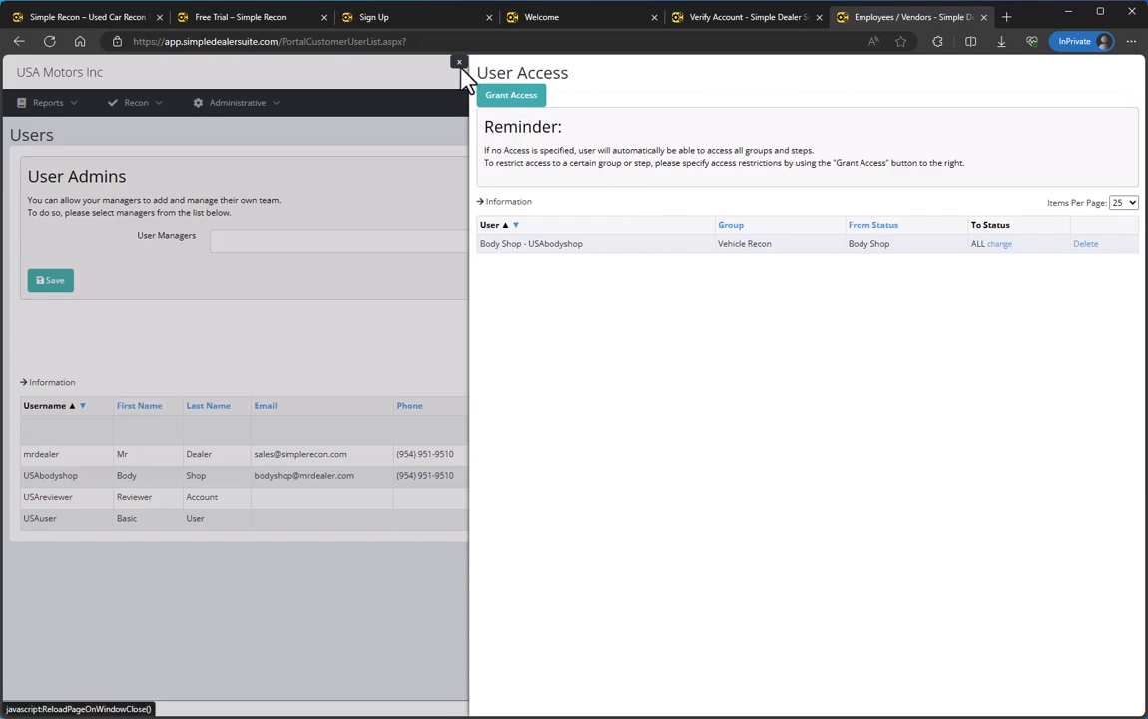
{"action": "left_click", "coordinate": [460, 64]}
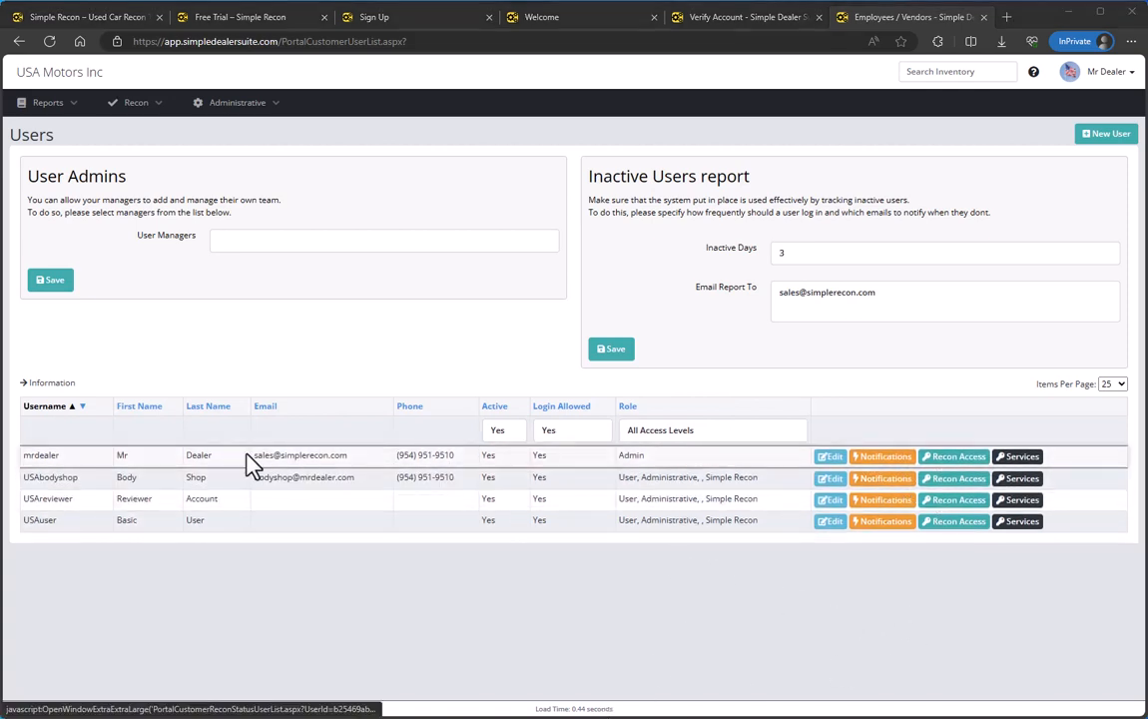
Review the USAbodyshop user's notification settings across all statuses and switch back to the Simple Recon website's home page.
{"action": "left_click", "coordinate": [883, 479]}
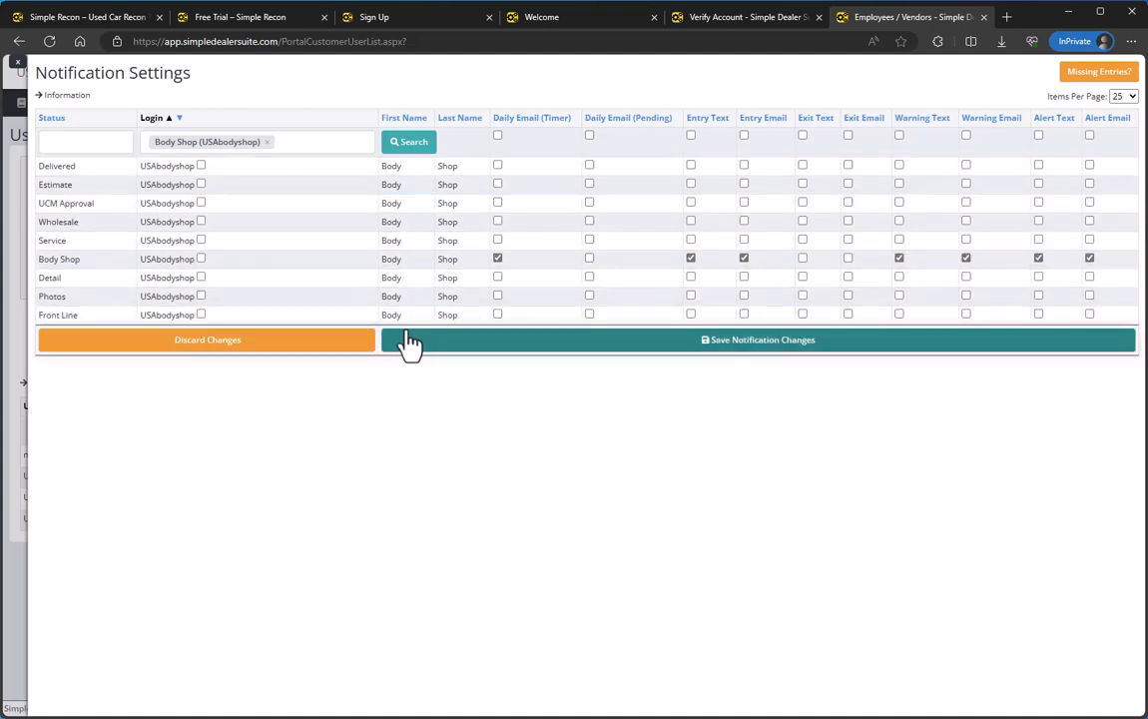
{"action": "left_click", "coordinate": [17, 61]}
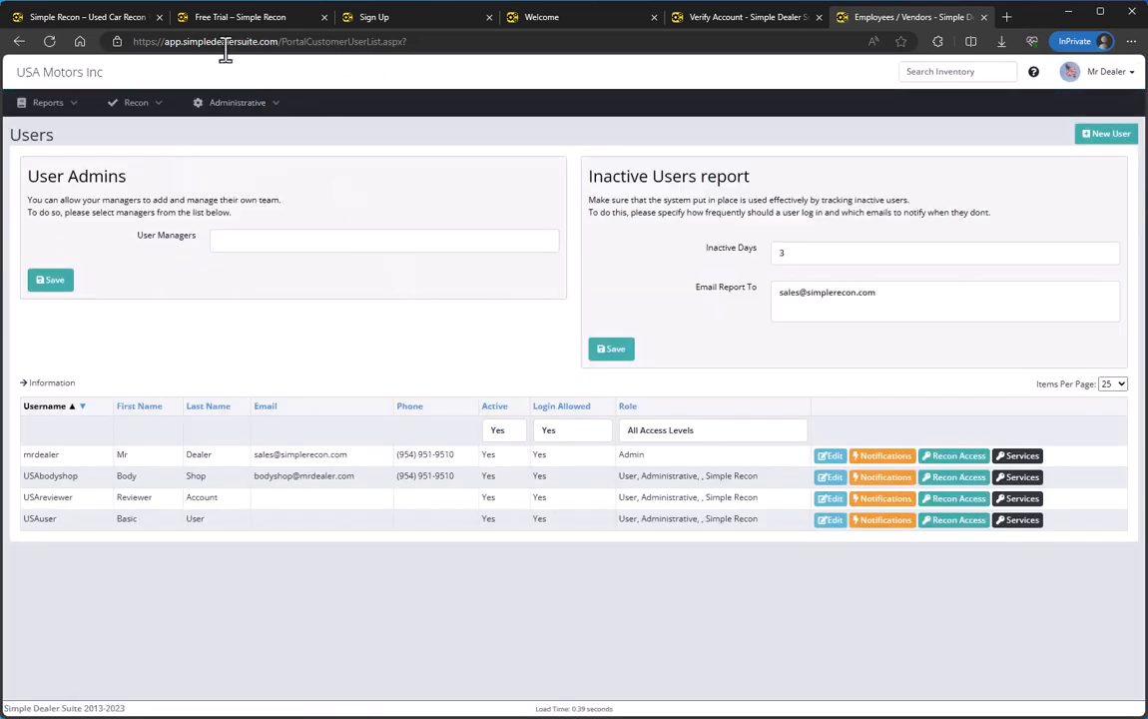
{"action": "left_click", "coordinate": [128, 22]}
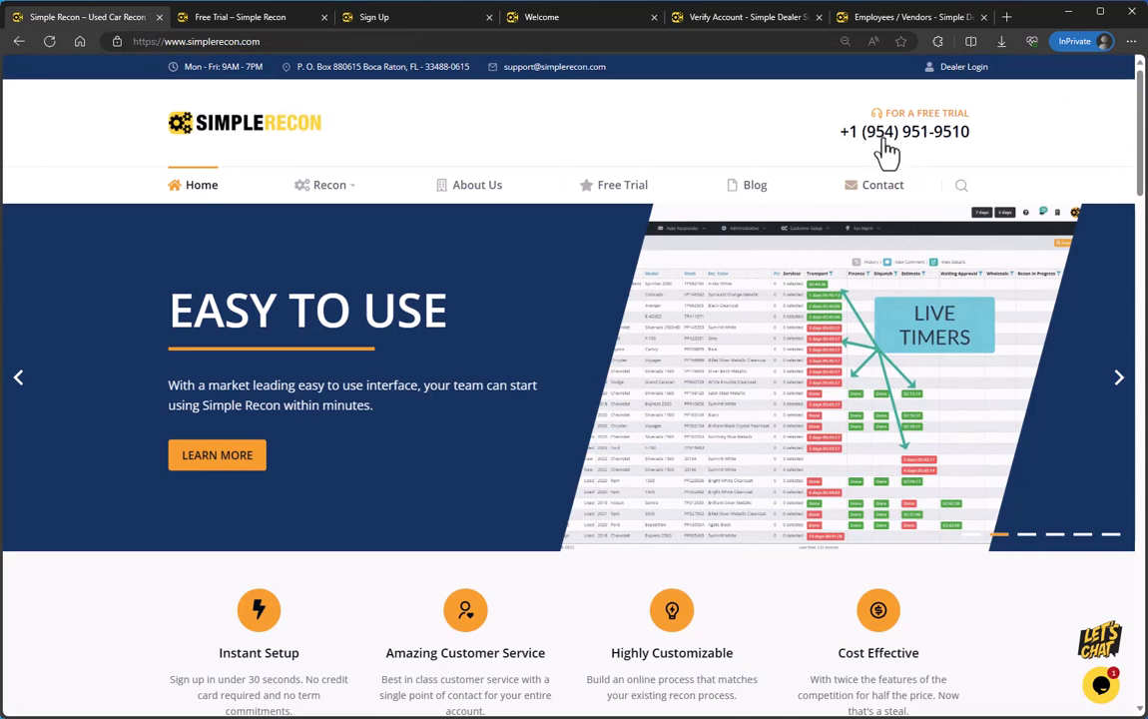